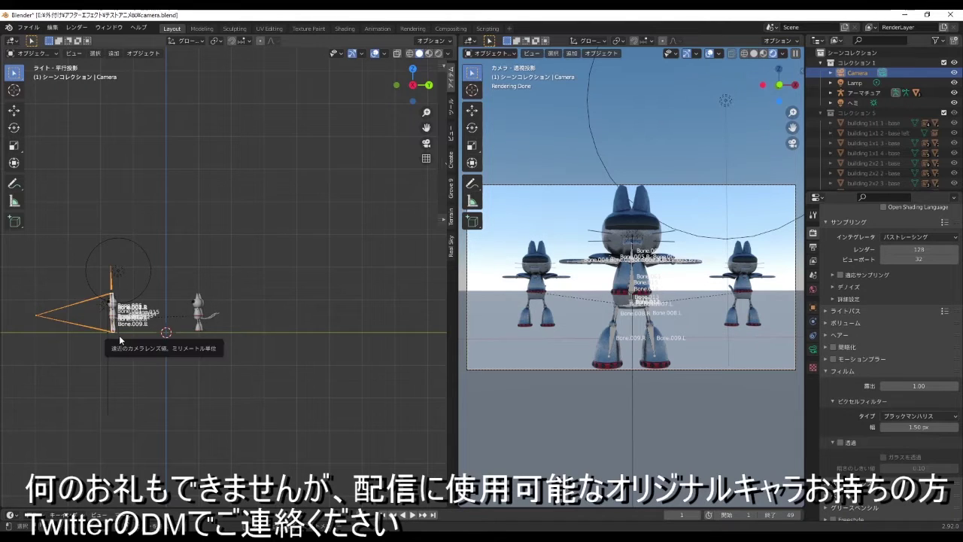
- Enlarge the camera viewport by narrowing the side view, and fit both views around the three cat characters
scroll(119, 334, down, 2)
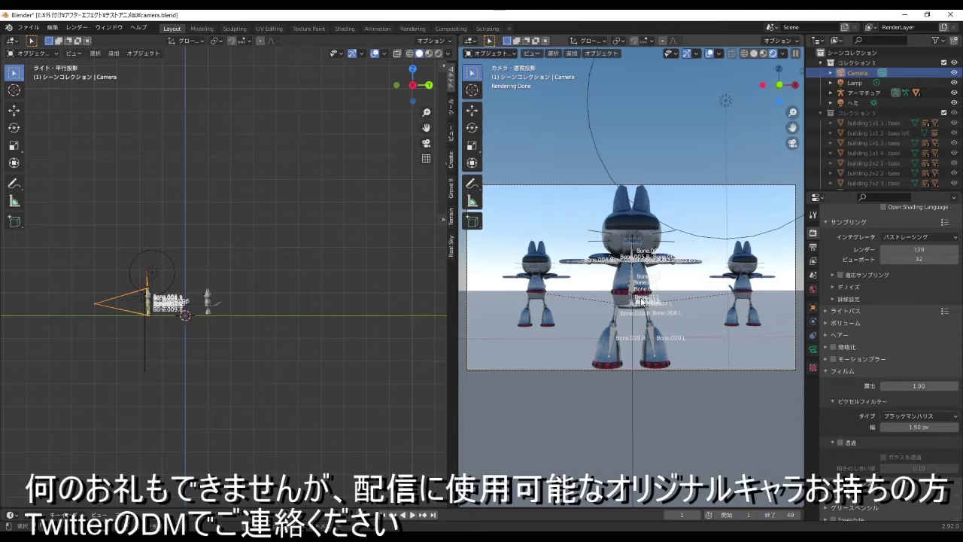
scroll(641, 301, up, 2)
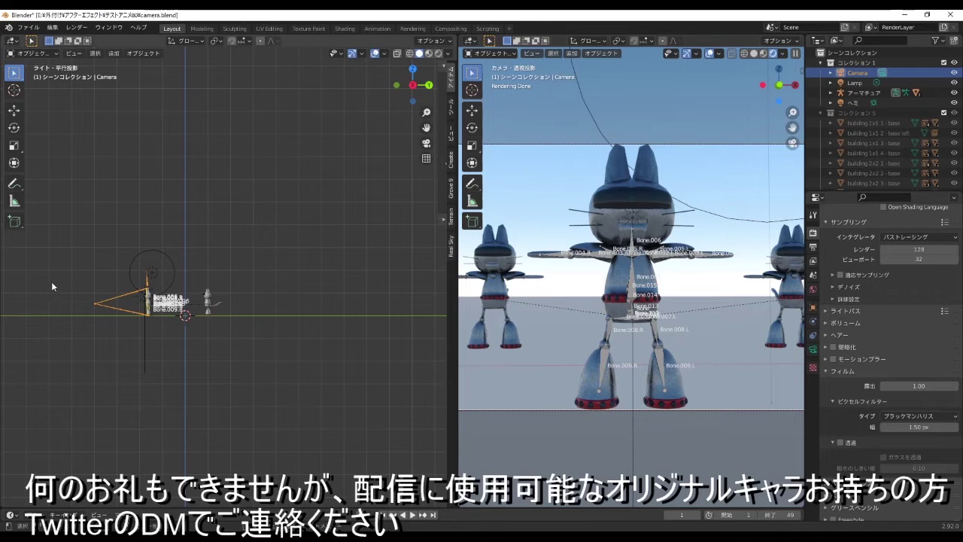
scroll(79, 300, up, 2)
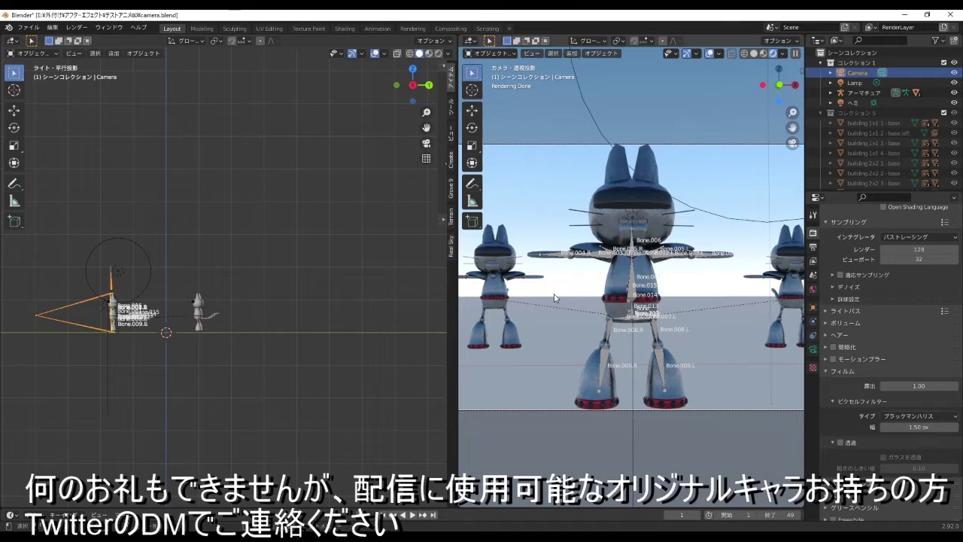
scroll(551, 300, down, 3)
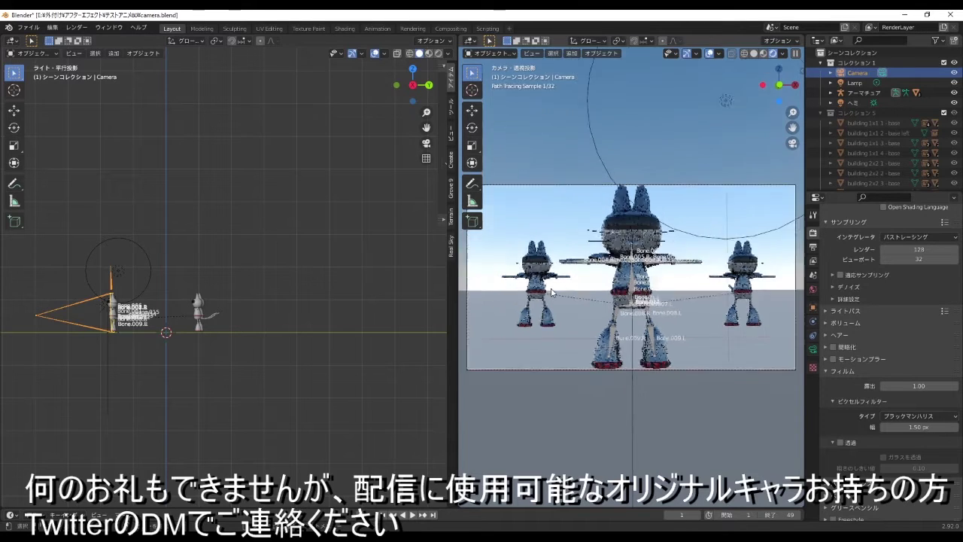
drag(455, 319, 368, 319)
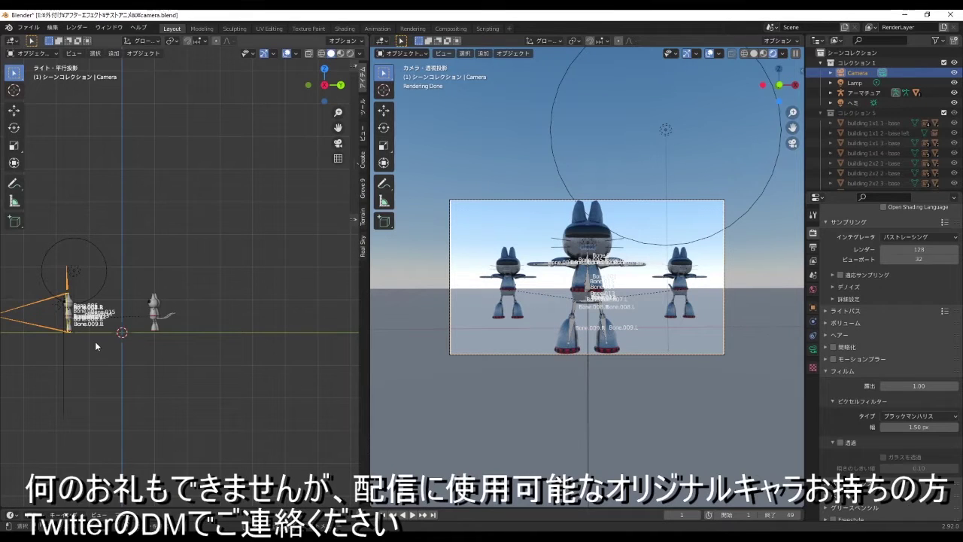
scroll(95, 328, down, 1)
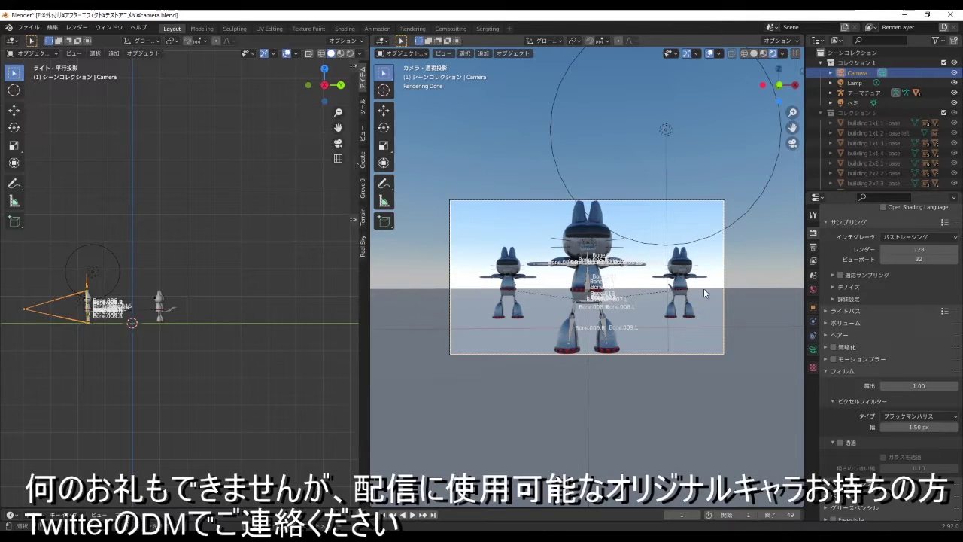
scroll(593, 305, up, 1)
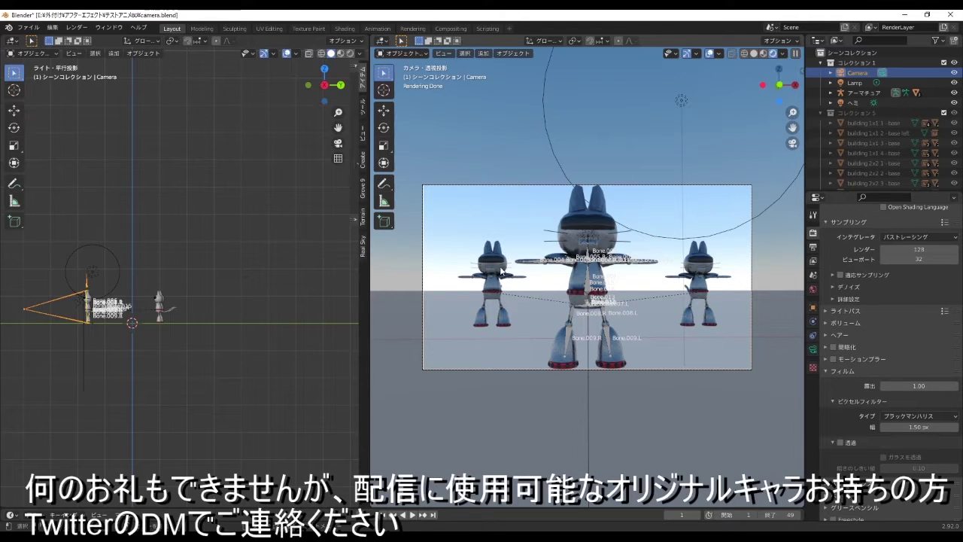
- Try to lower the small background cat at the left of the camera frame
click(495, 268)
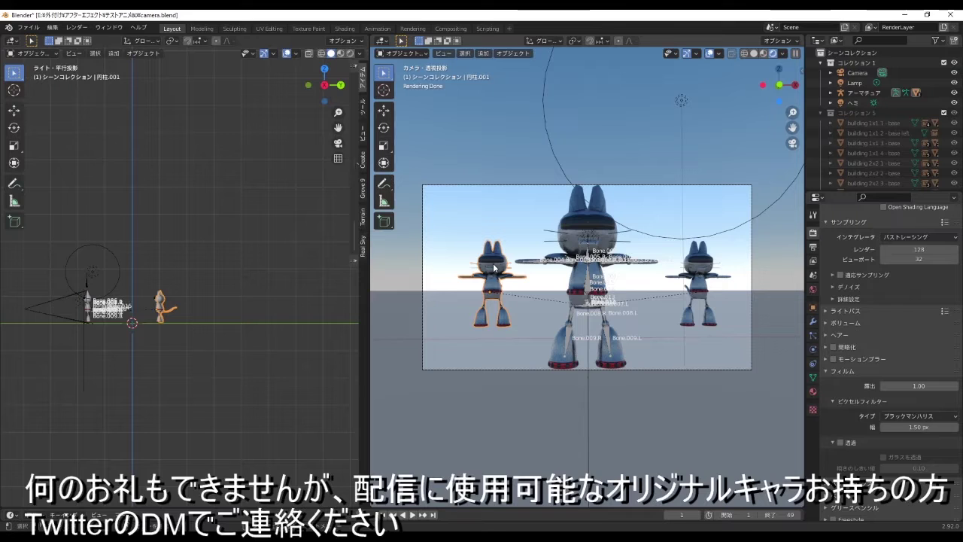
key(g)
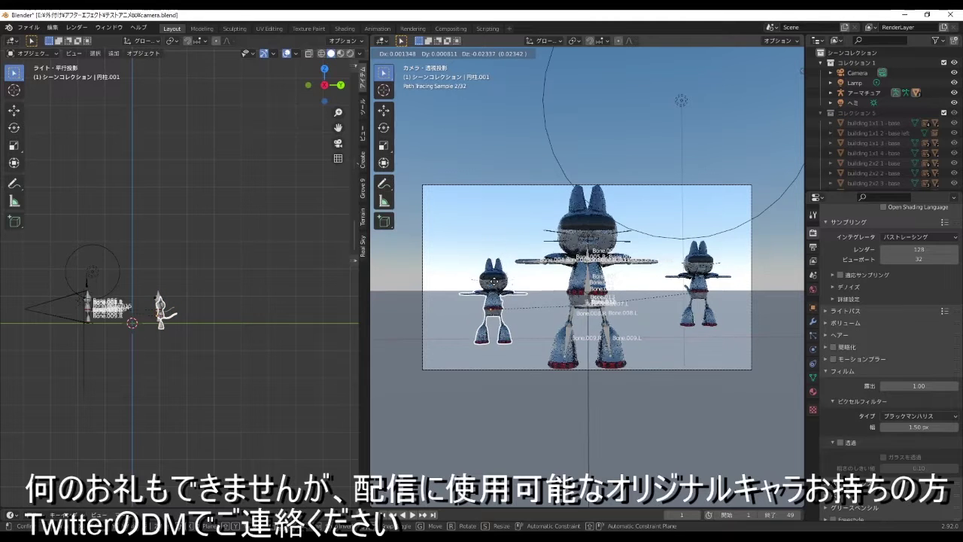
click(487, 300)
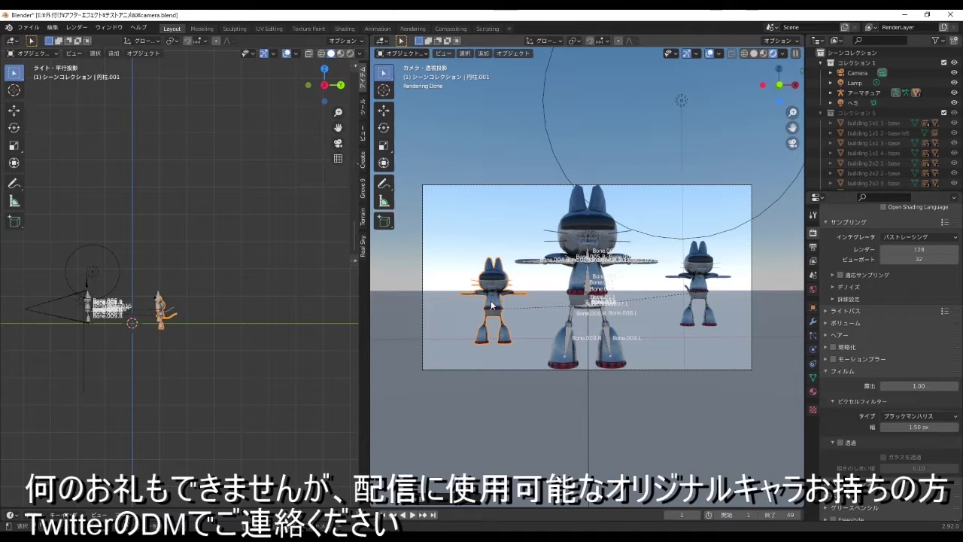
- Select the camera and tilt it upward in the side view, followed by a downward tilt of about 60°
click(28, 310)
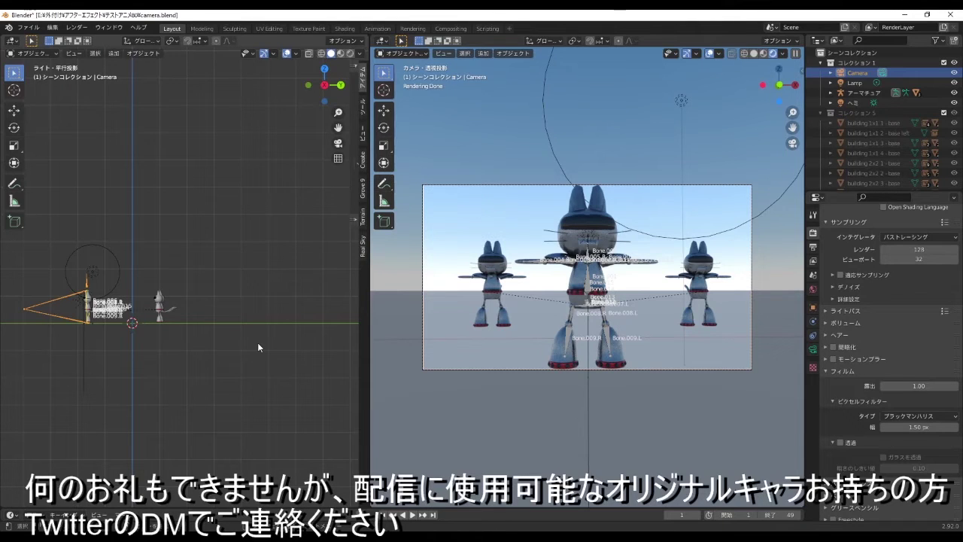
key(r)
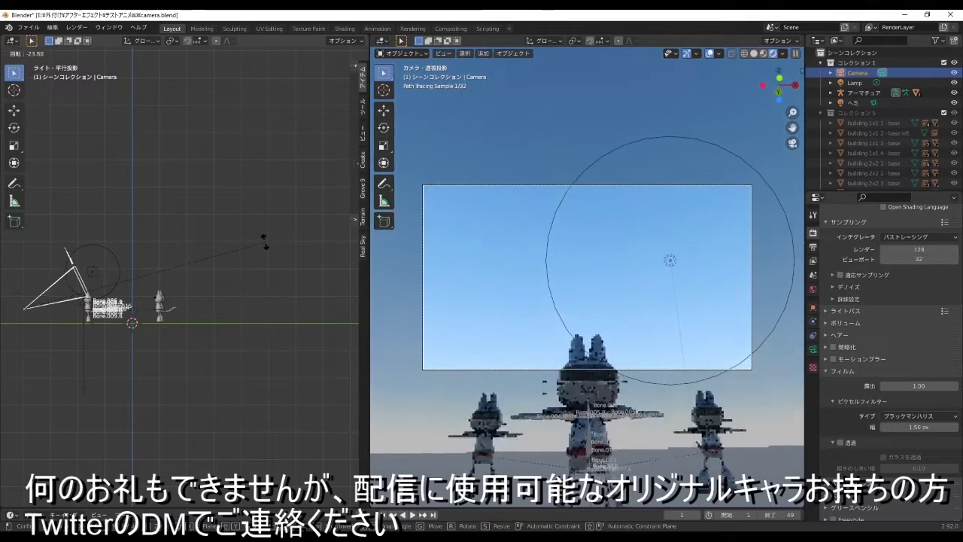
click(264, 210)
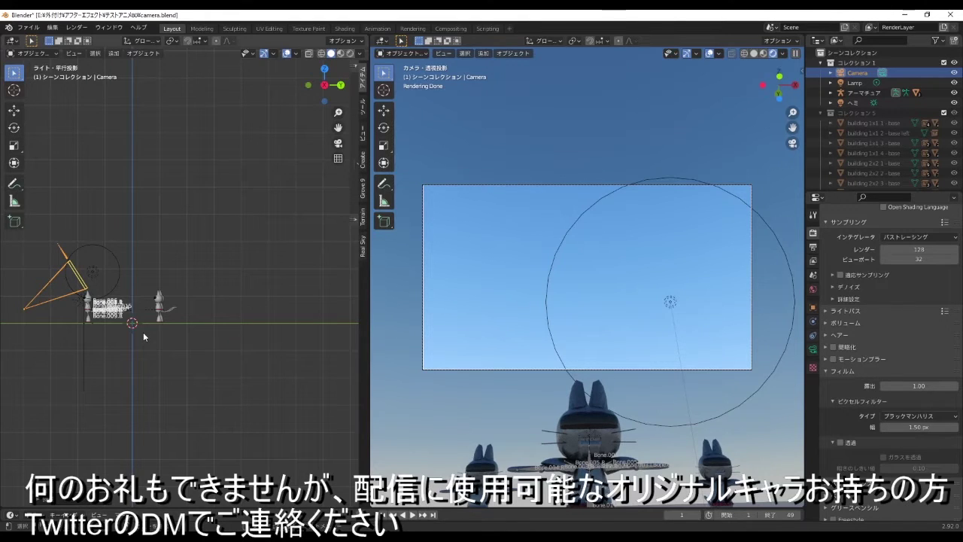
key(r)
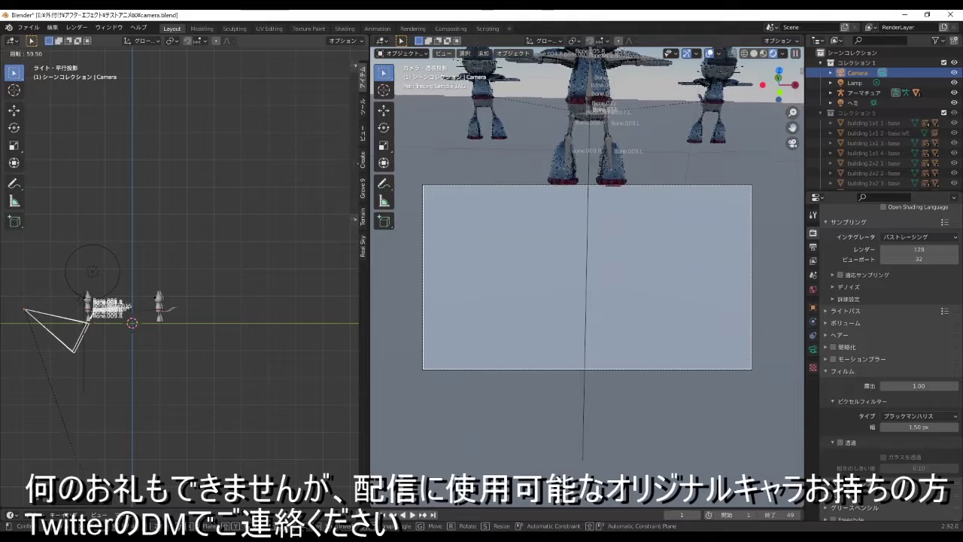
key(Return)
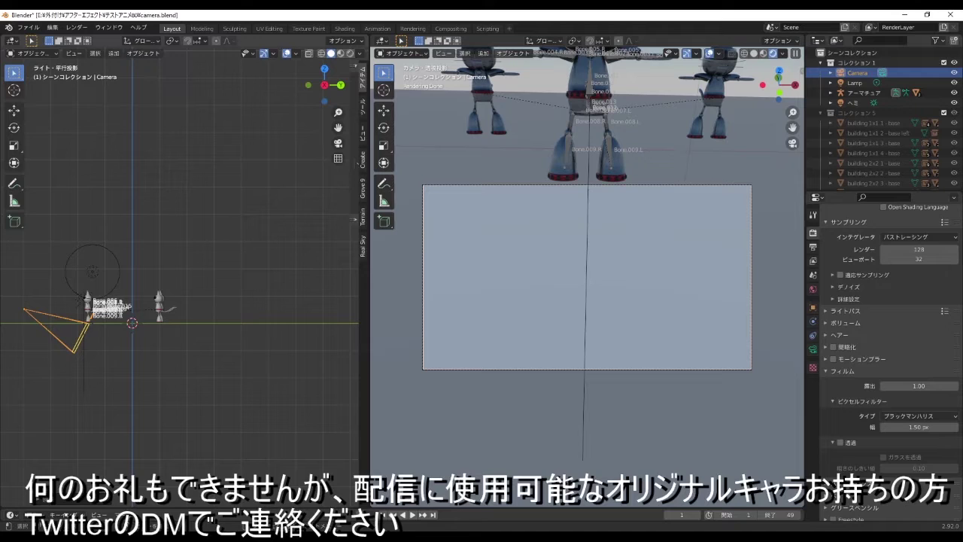
- Rotate the camera back by about 29.5° so it looks level at the three cats
key(r)
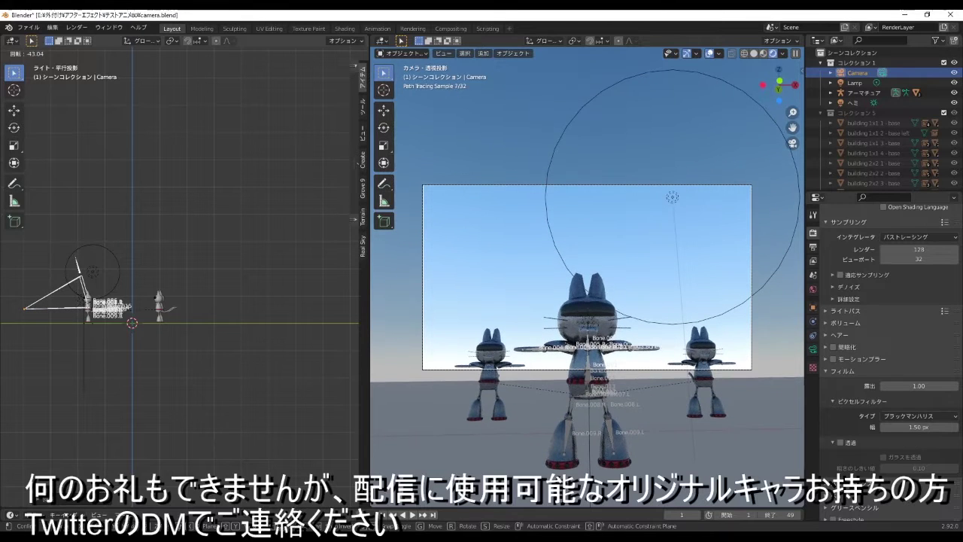
click(134, 367)
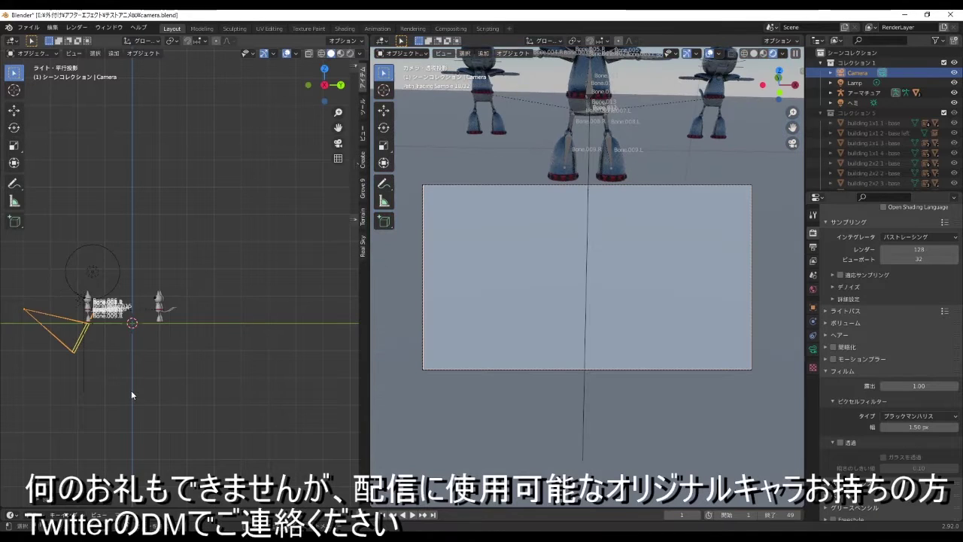
key(r)
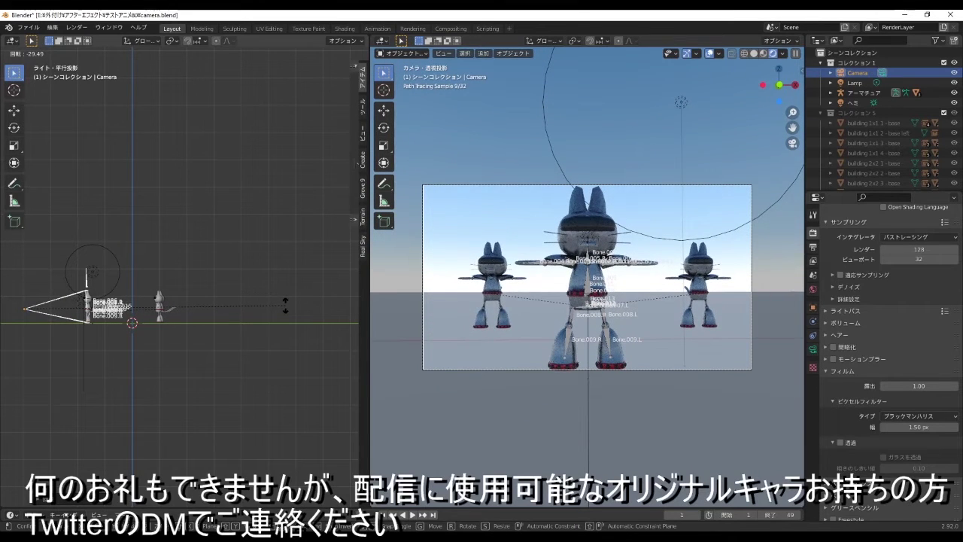
click(102, 459)
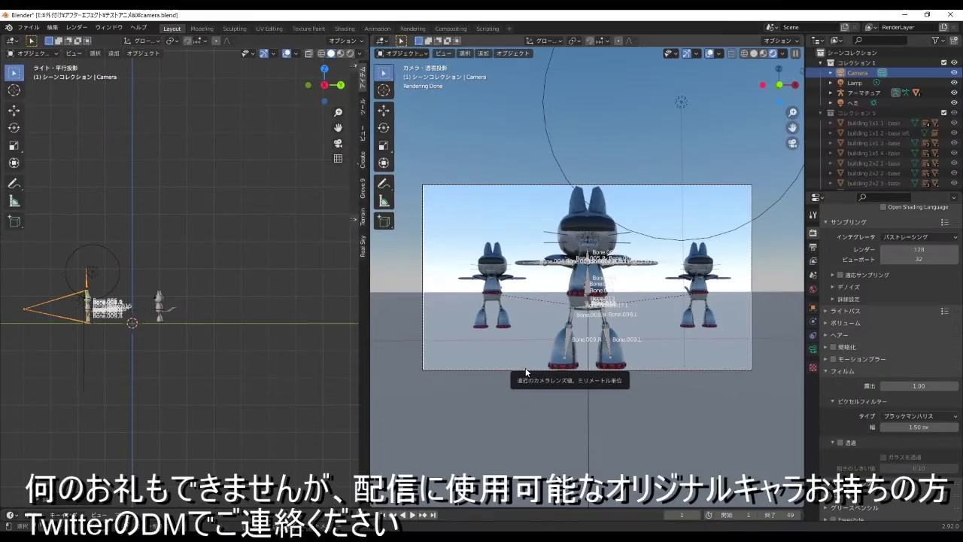
- Try rotating the camera about the global X axis by about -5.45°
key(r)
key(x)
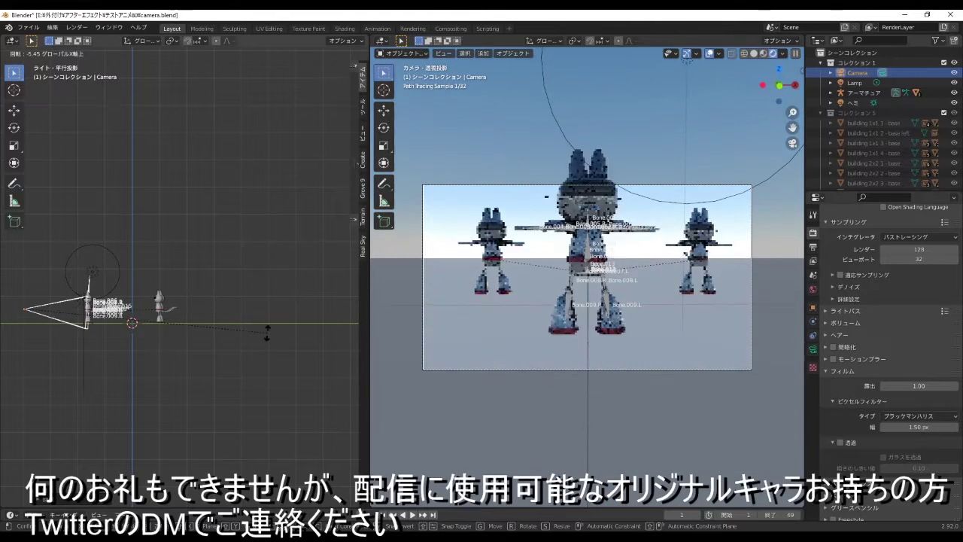
click(267, 333)
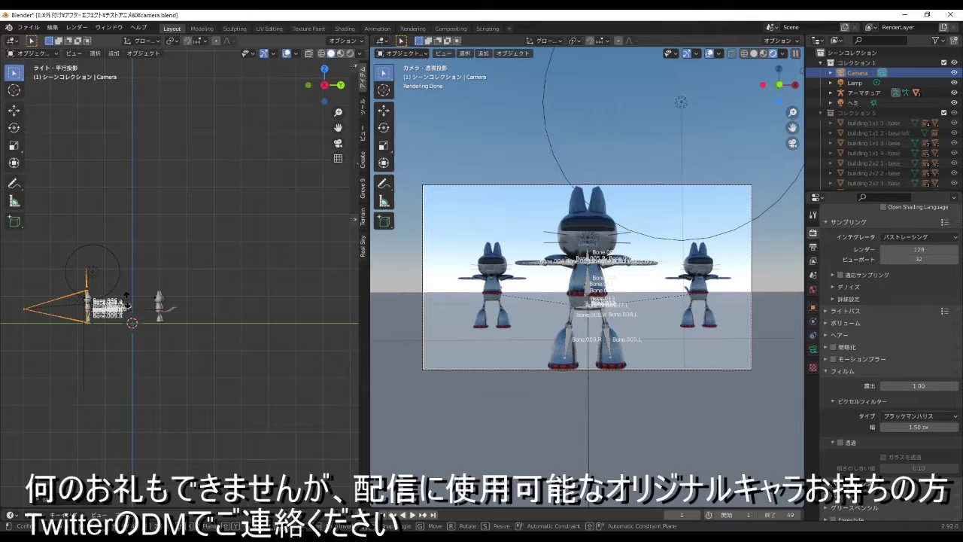
- Tilt the camera upward and lower it below ground level for a low-angle shot of the cats
key(r)
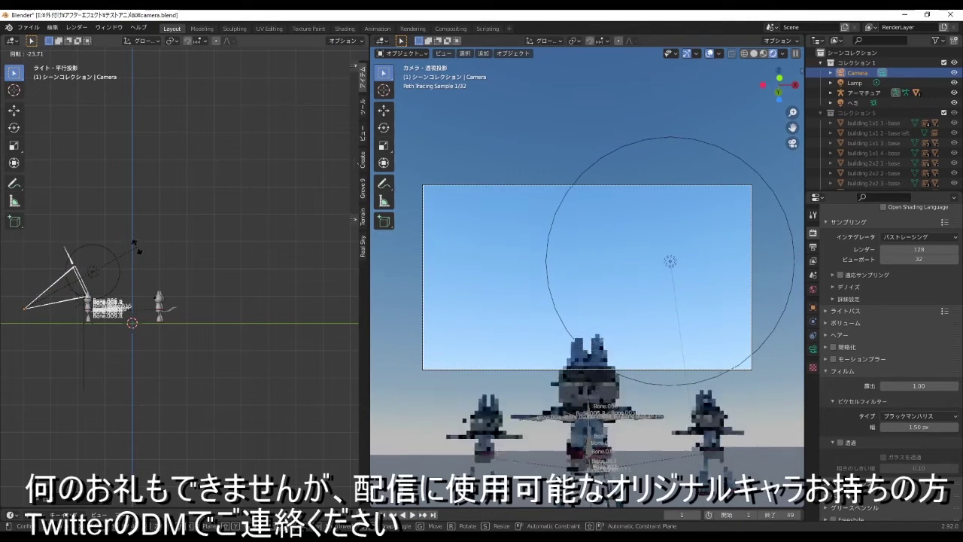
click(135, 238)
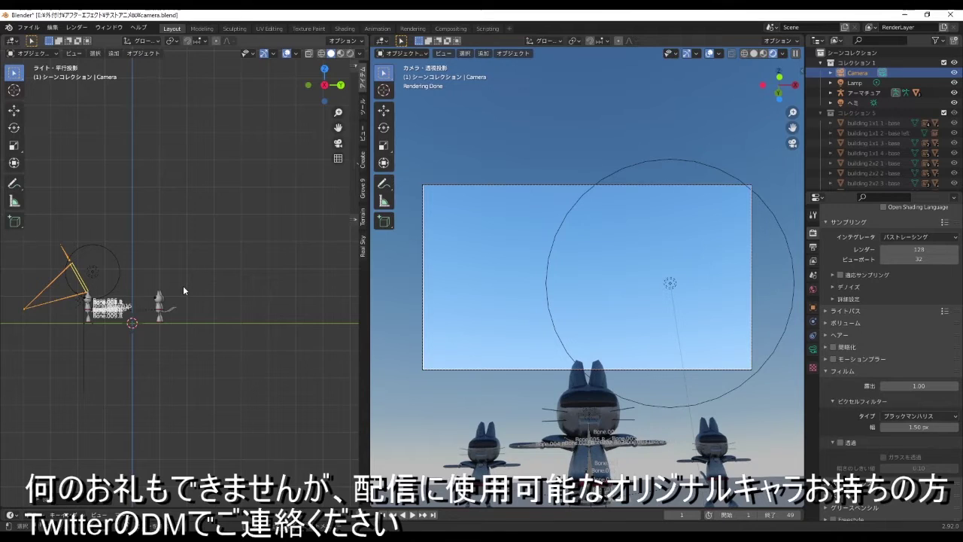
key(g)
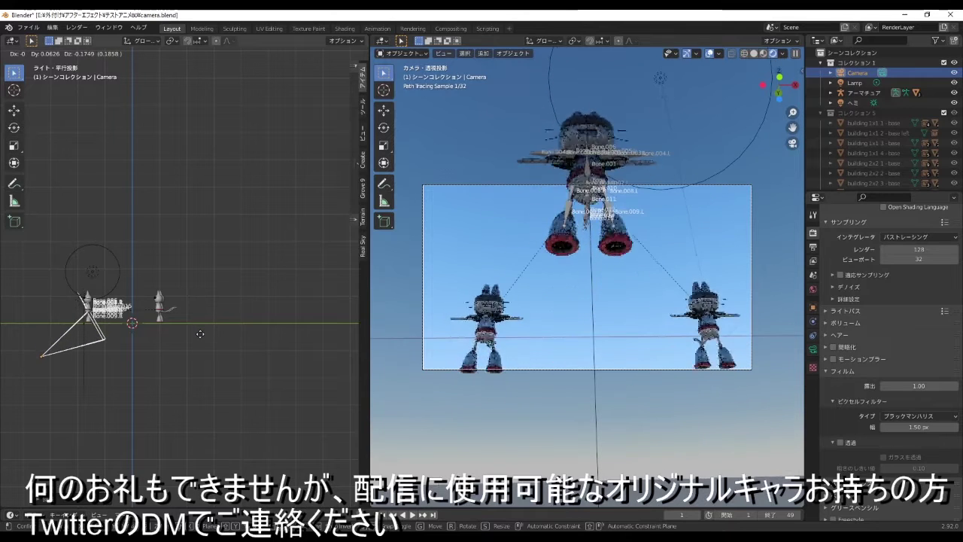
click(201, 339)
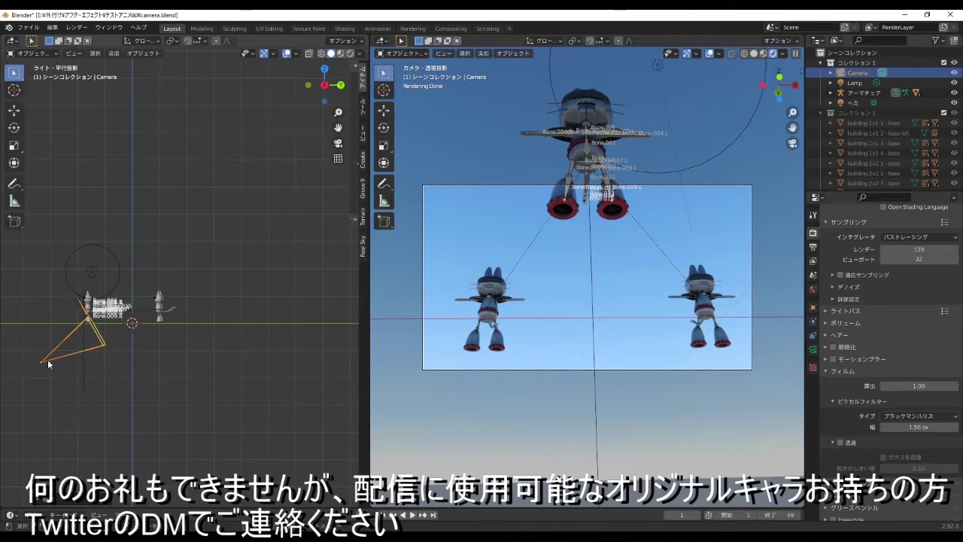
- Tilt the camera downward and raise it above the cats for a high-angle shot
key(r)
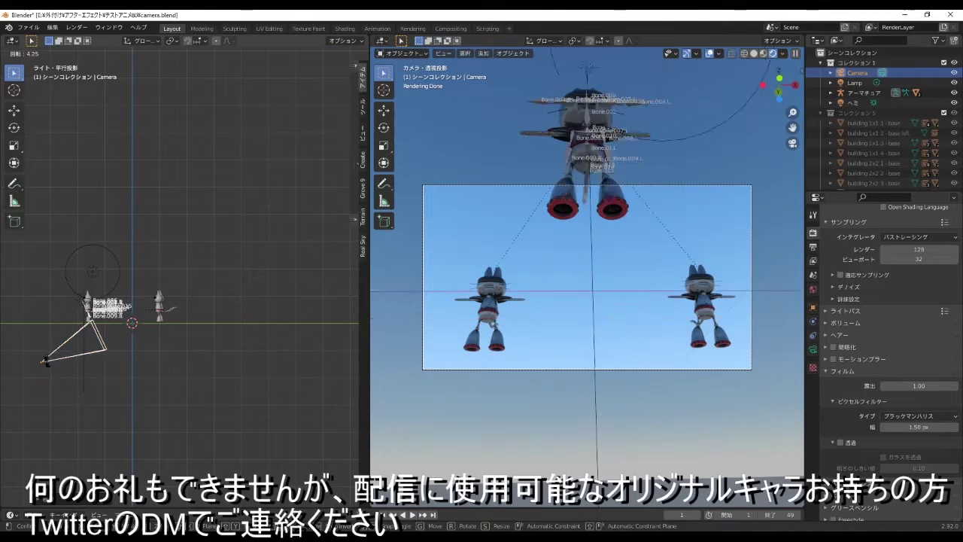
click(50, 380)
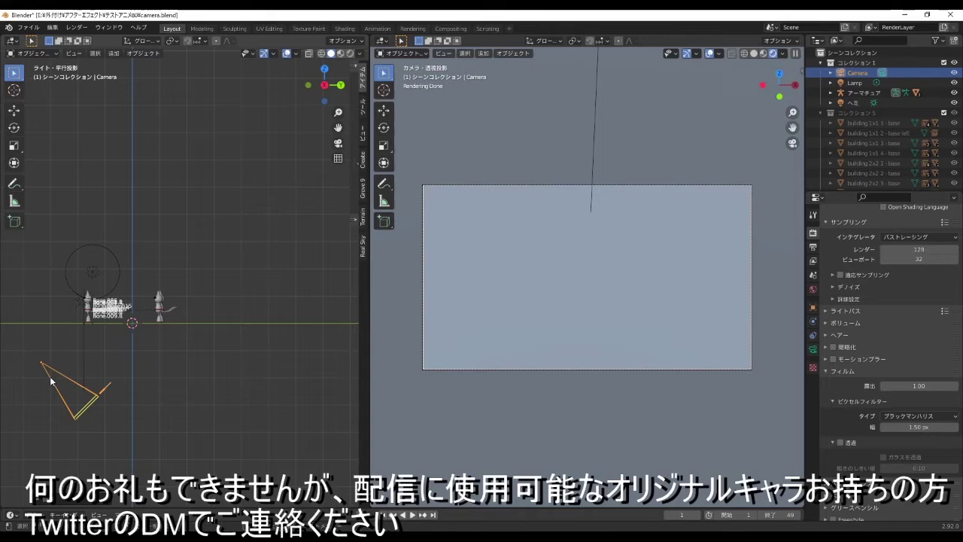
key(g)
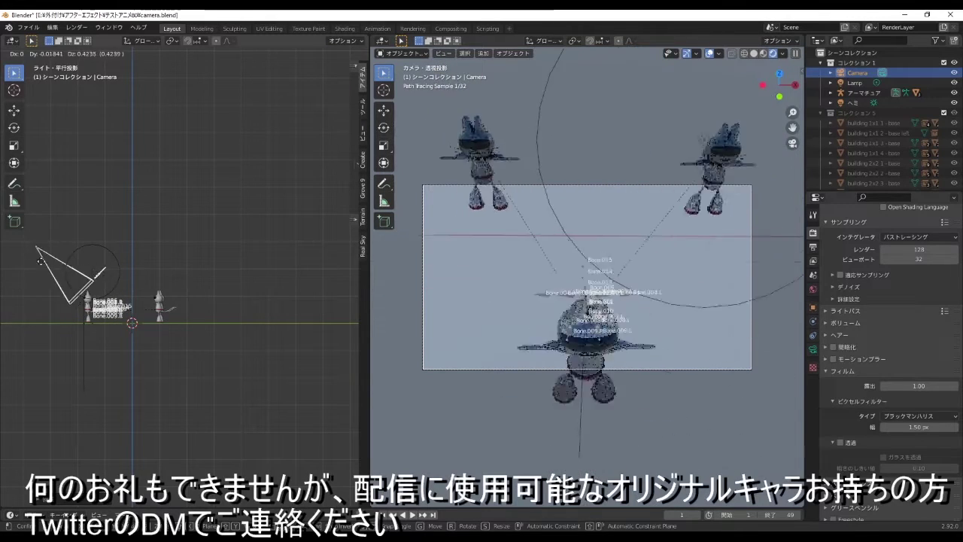
click(36, 235)
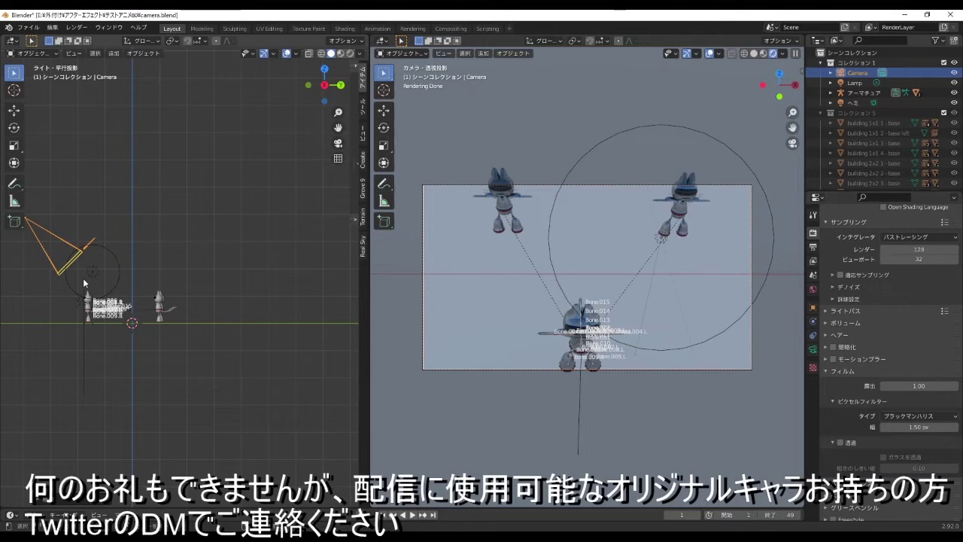
- Undo the high-angle and low-angle camera moves and rotations
key(ctrl+z)
key(ctrl+z)
key(ctrl+z)
key(ctrl+z)
key(ctrl+z)
key(ctrl+z)
key(ctrl+z)
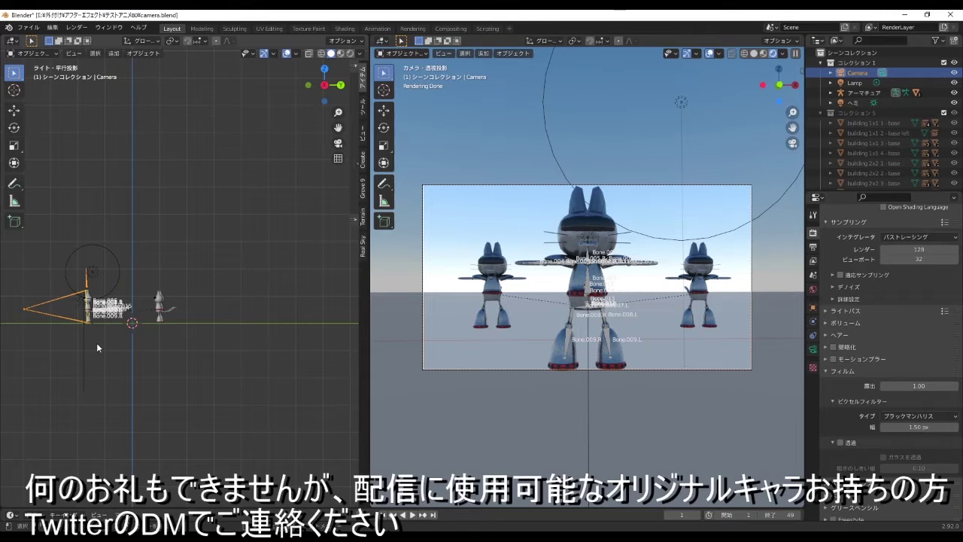
- Try lowering the level camera by about 0.022 along the global Z axis, and again without an axis constraint
key(g)
key(x)
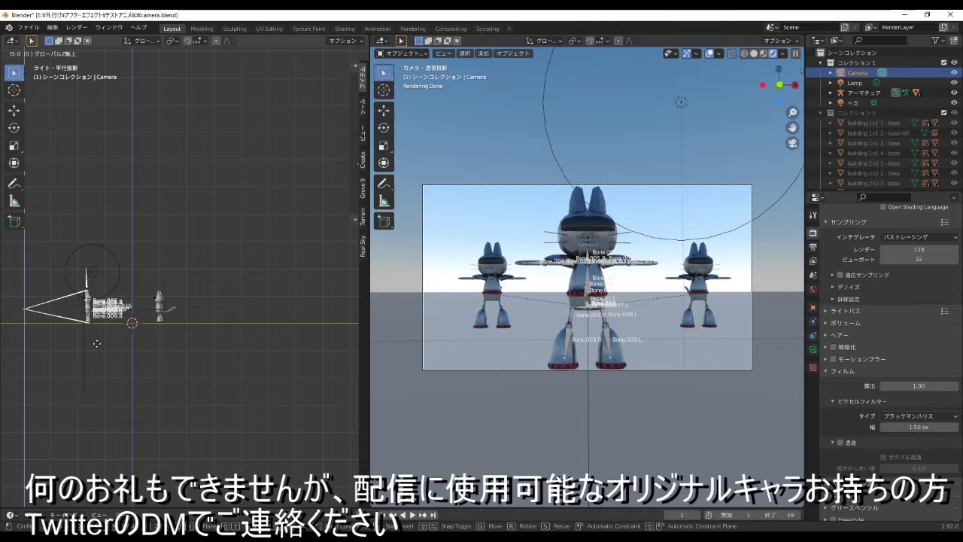
key(z)
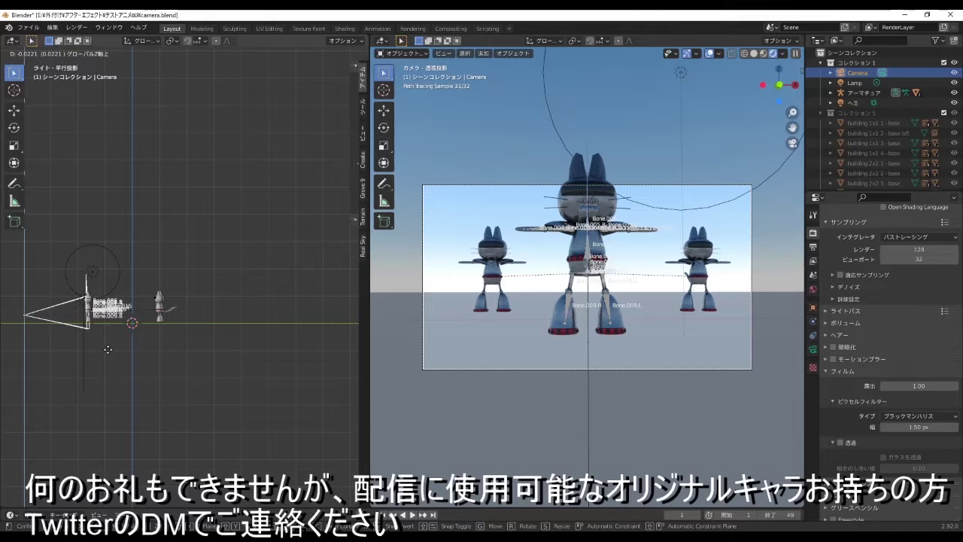
right_click(107, 349)
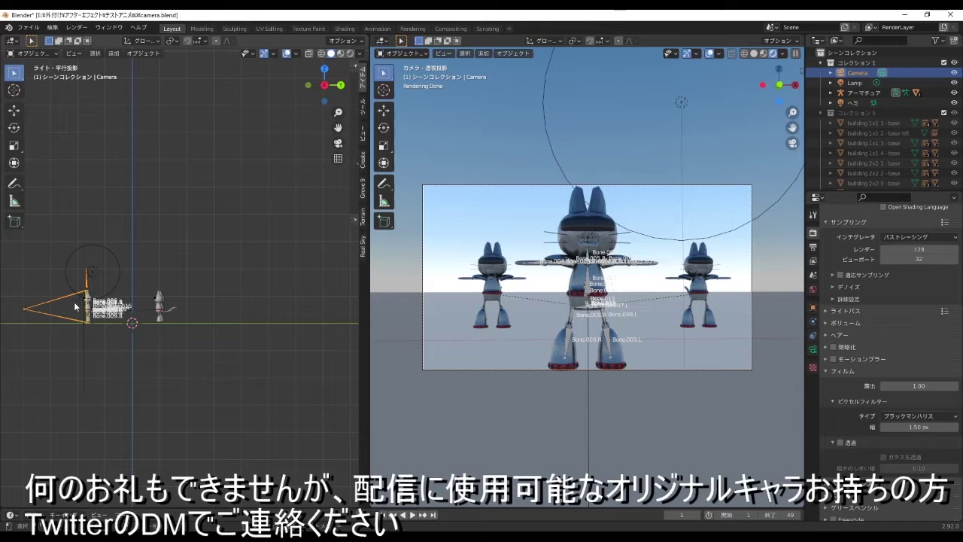
key(g)
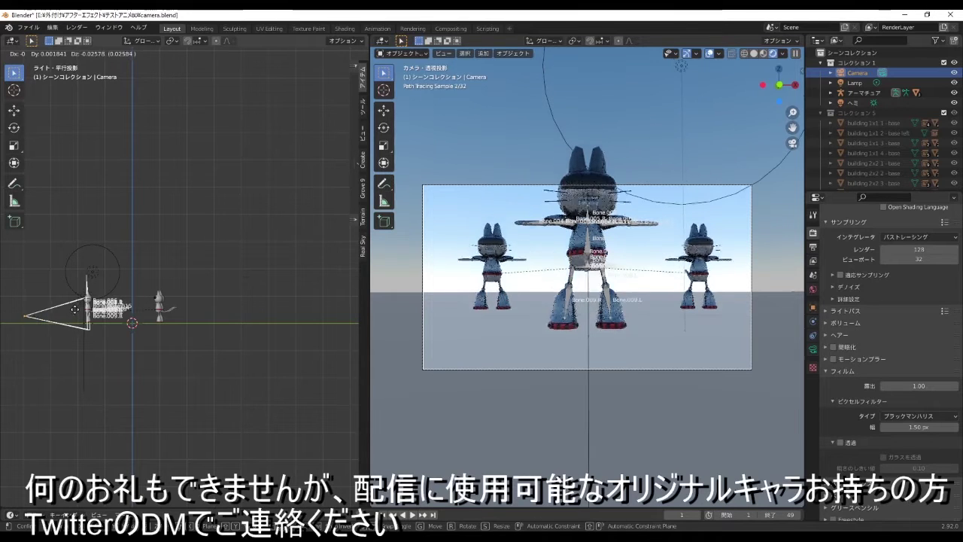
click(74, 308)
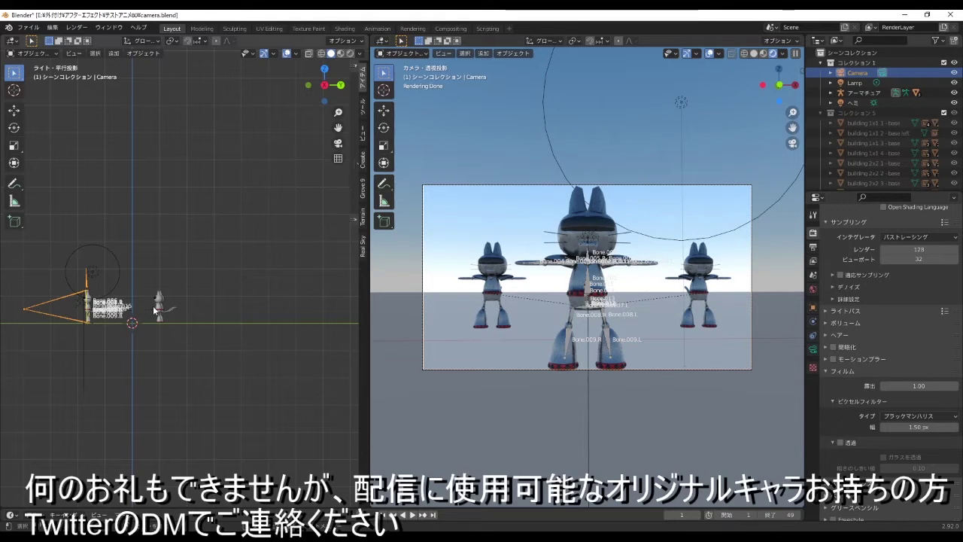
- Try raising and lowering the camera and tilting it upward in the side view, keeping its original level placement
key(g)
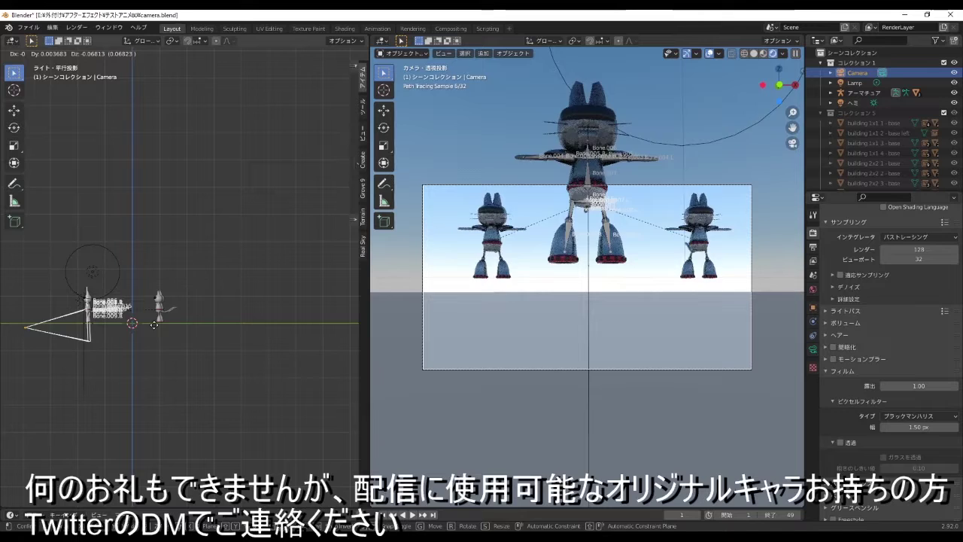
click(178, 311)
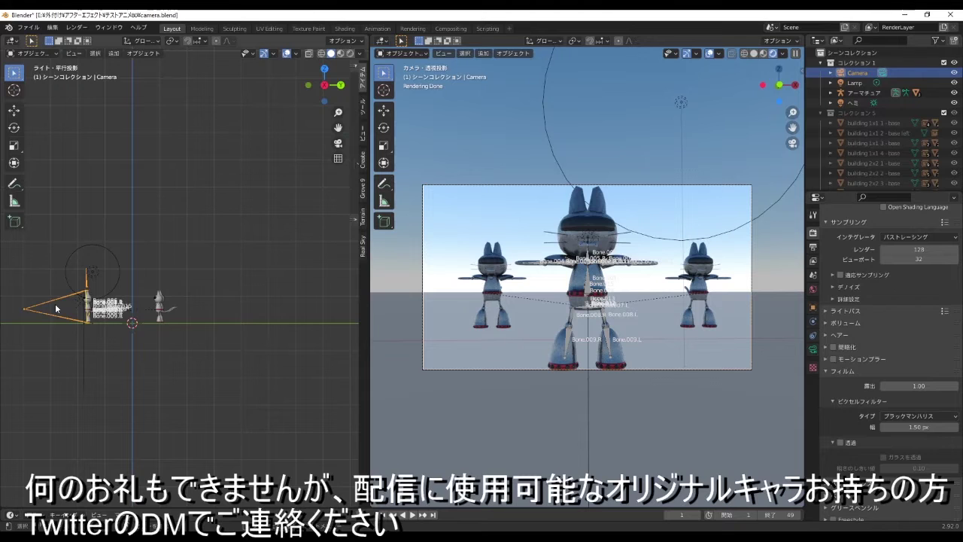
key(r)
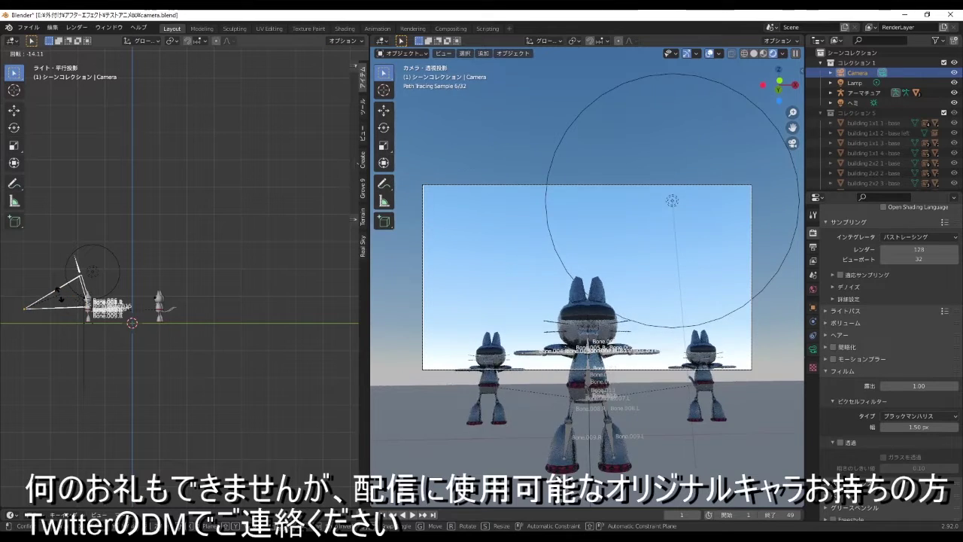
click(57, 310)
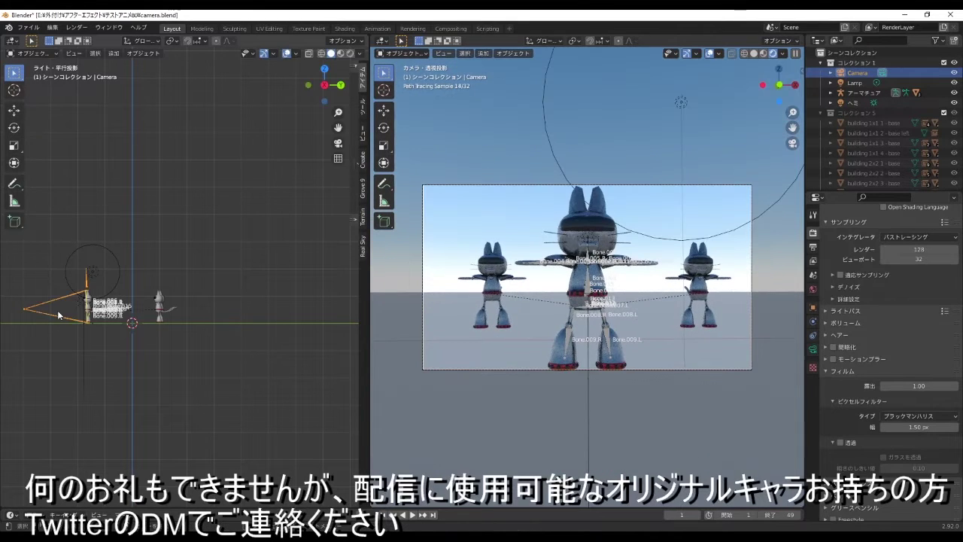
key(g)
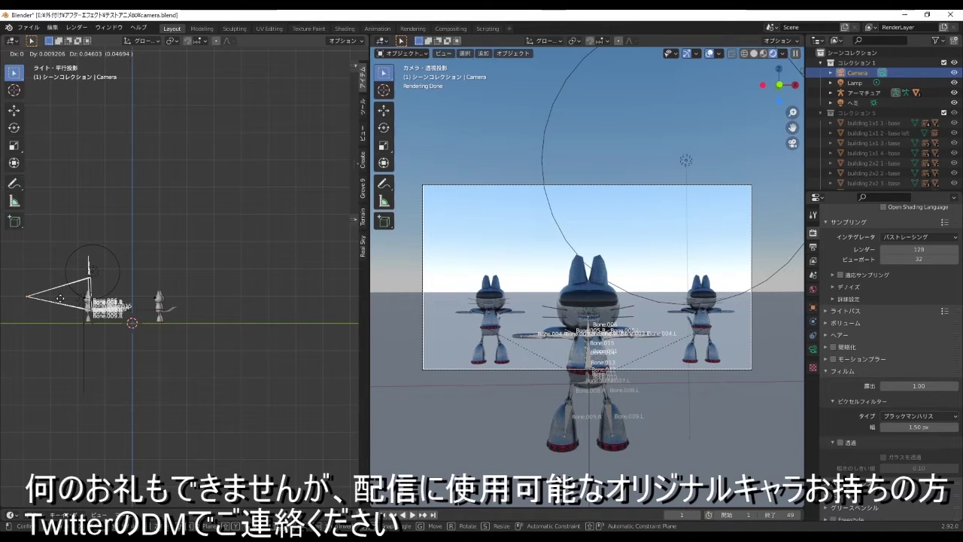
right_click(61, 298)
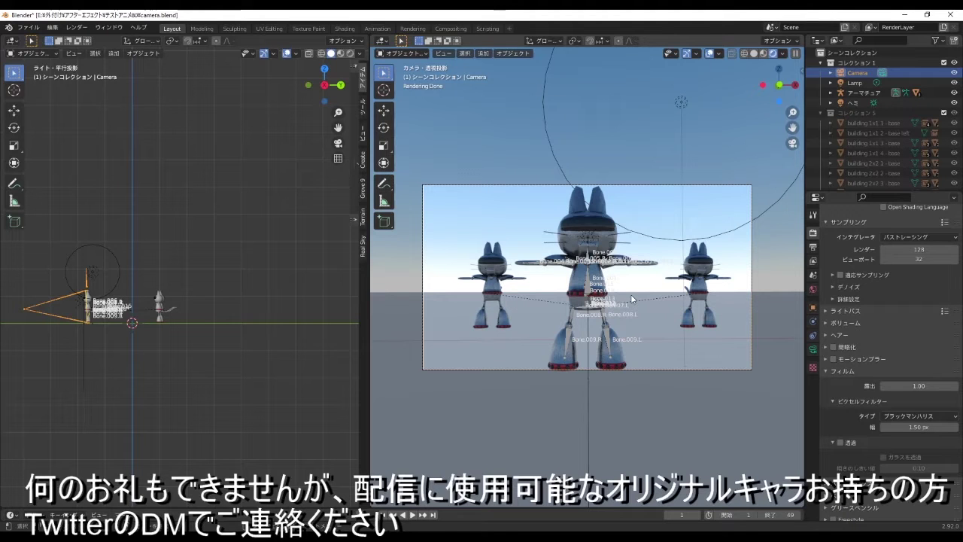
- Try shifting the camera sideways and rolling it in the camera view, cancelling each change
key(g)
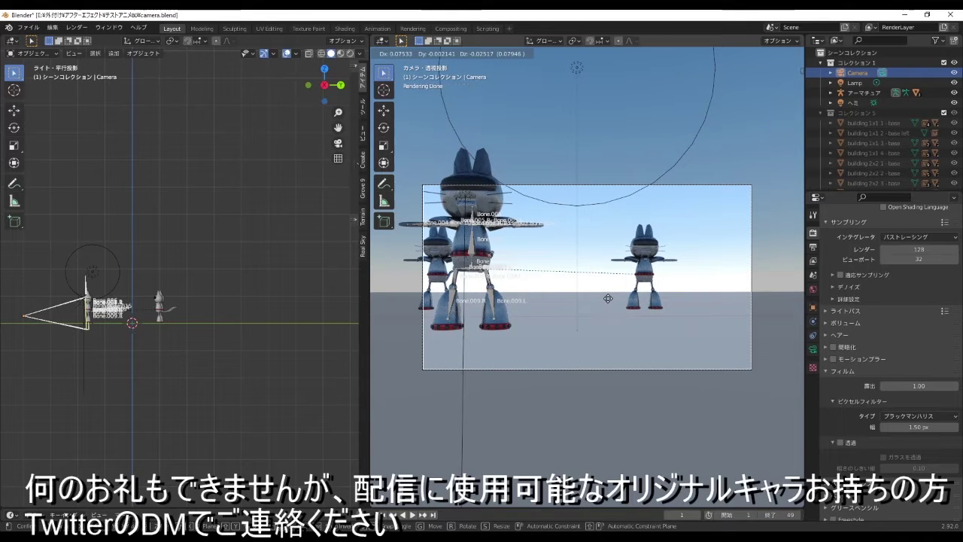
right_click(608, 299)
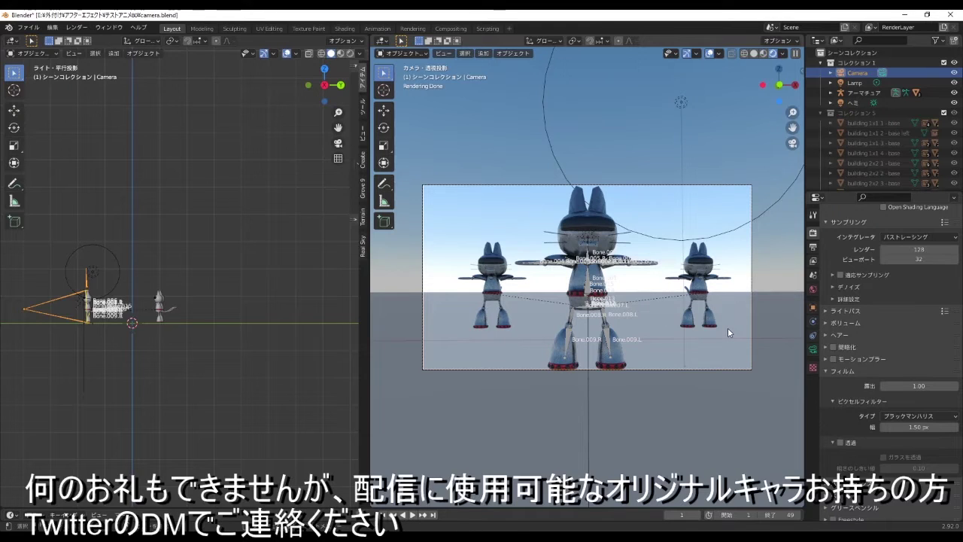
key(r)
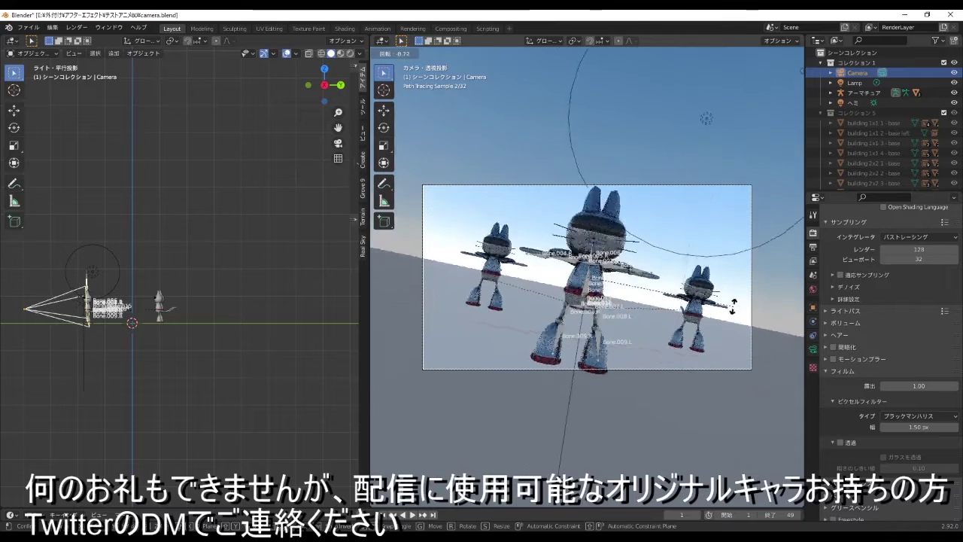
right_click(722, 360)
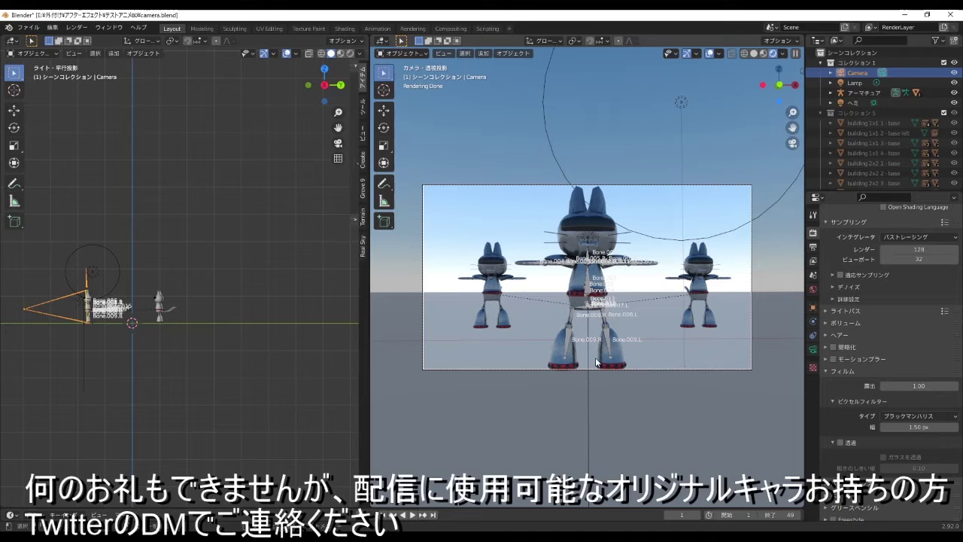
- Open the camera's lens settings and shorten its focal length to 15 mm and further to 10 mm
click(813, 349)
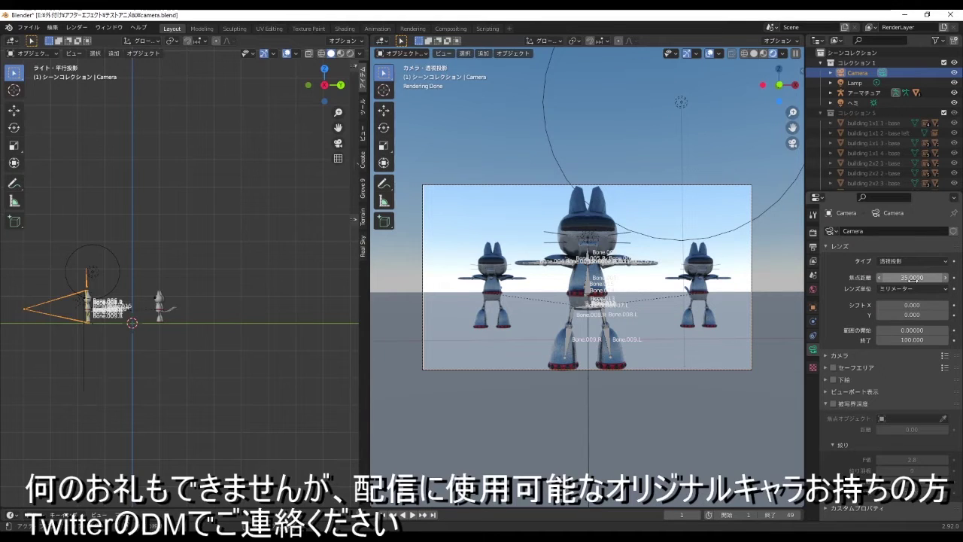
drag(912, 278, 872, 278)
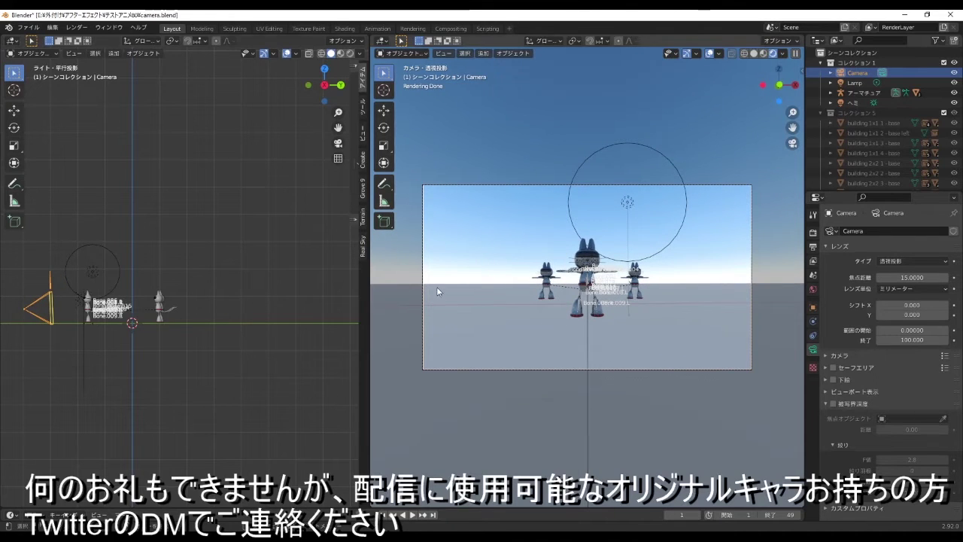
drag(899, 277, 894, 278)
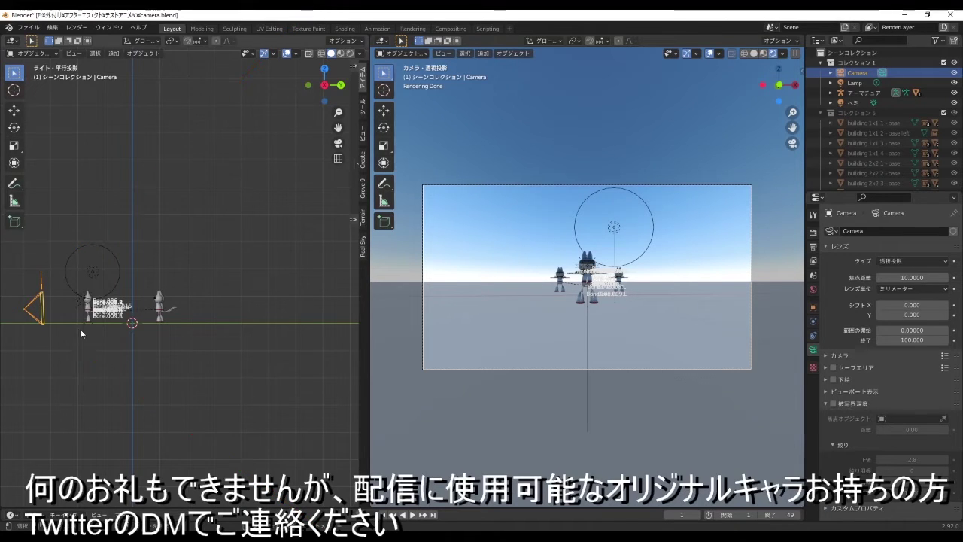
- Set the camera's focal length back to 35 mm
click(907, 278)
text(35)
key(Return)
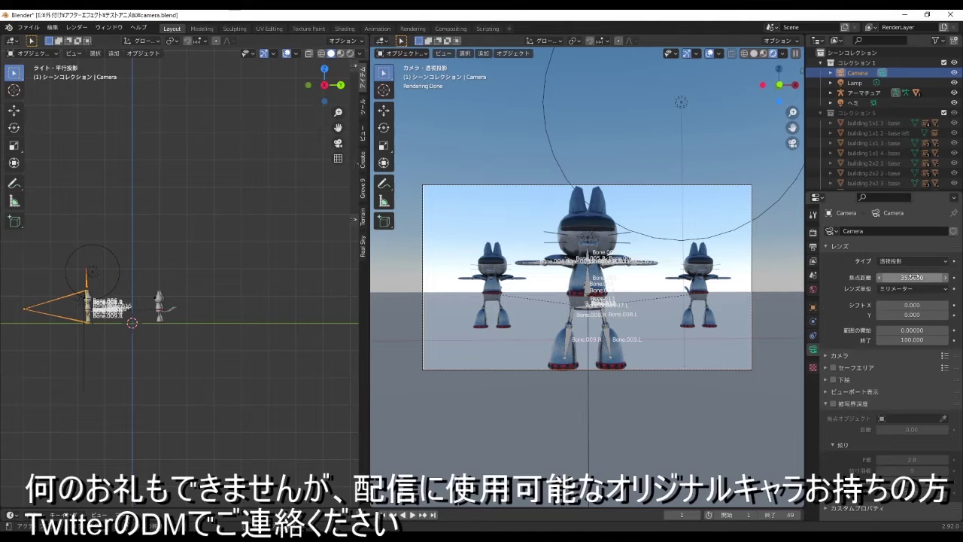
- Try camera focal lengths of 14, 100, 42 and 23 mm, and return to 35 mm
drag(910, 278, 850, 277)
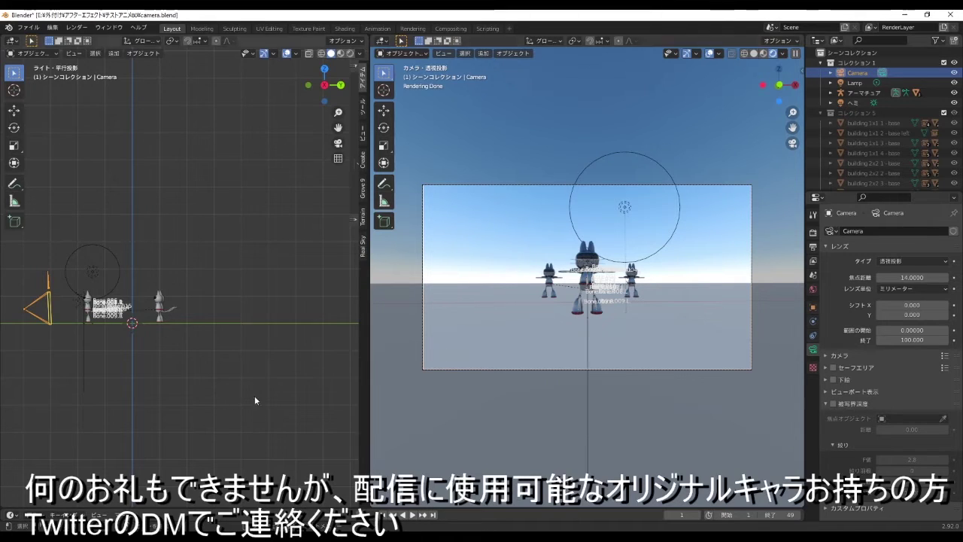
drag(912, 277, 961, 277)
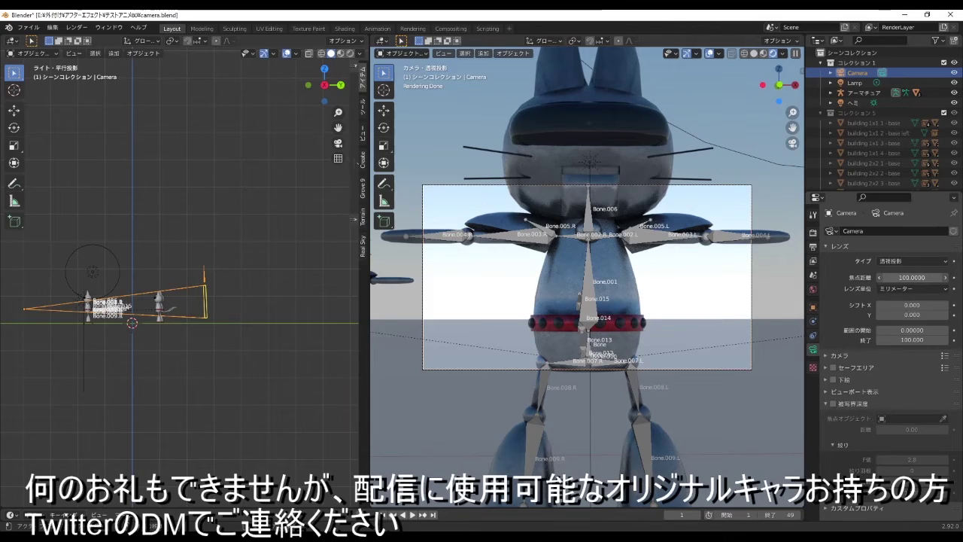
drag(912, 277, 933, 278)
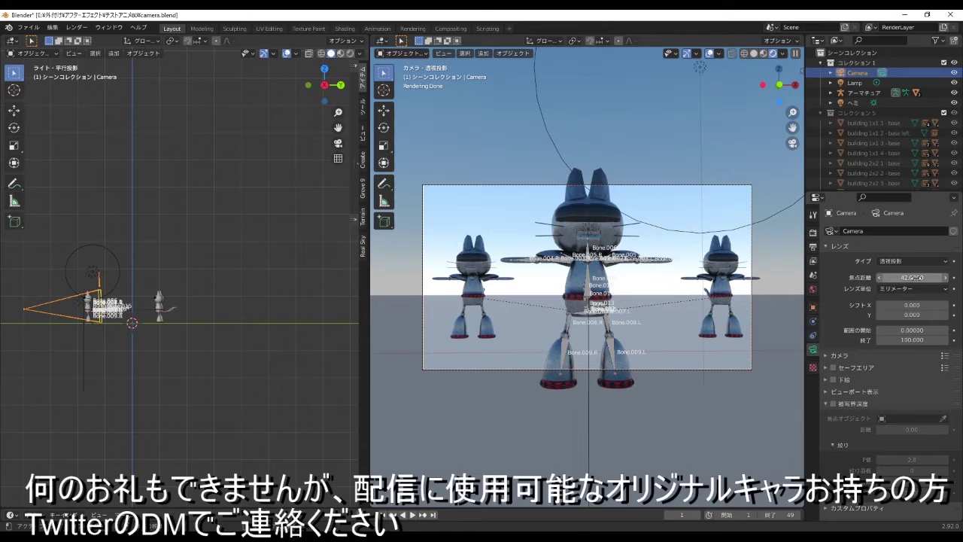
mouse_move(912, 277)
mouse_down()
mouse_move(865, 277)
mouse_move(915, 278)
mouse_up()
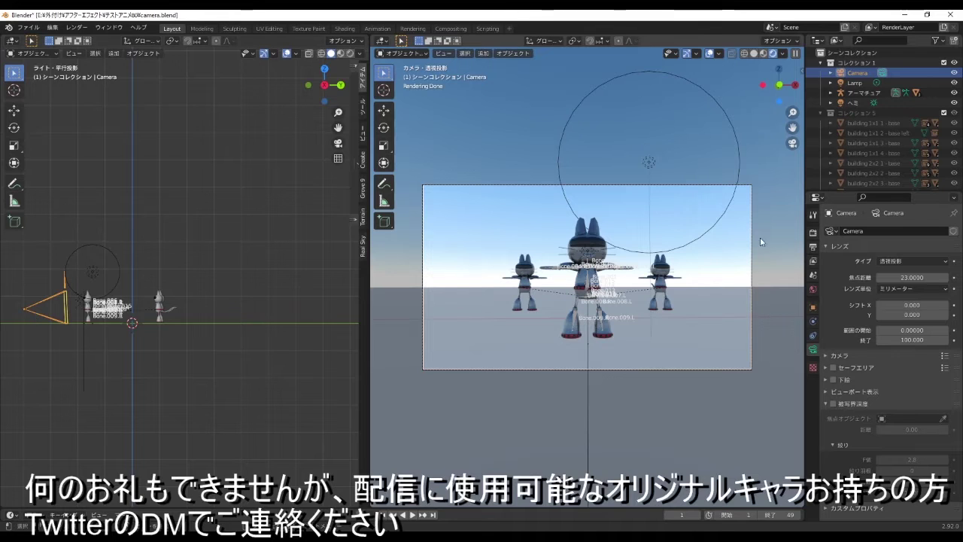
mouse_move(909, 278)
mouse_down()
mouse_move(949, 278)
mouse_move(902, 277)
mouse_up()
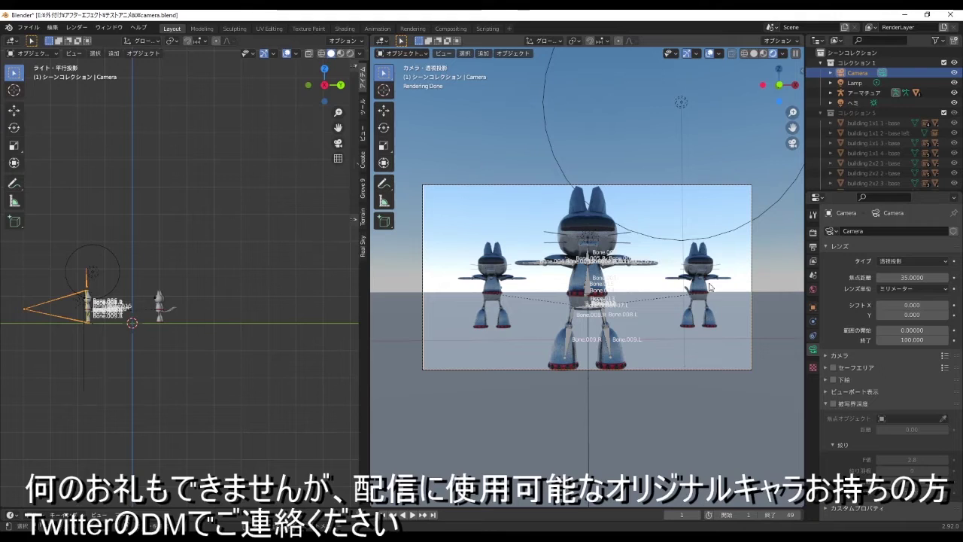
- Set the camera's focal length to 100 mm for a telephoto view of the front cat
click(913, 279)
text(100)
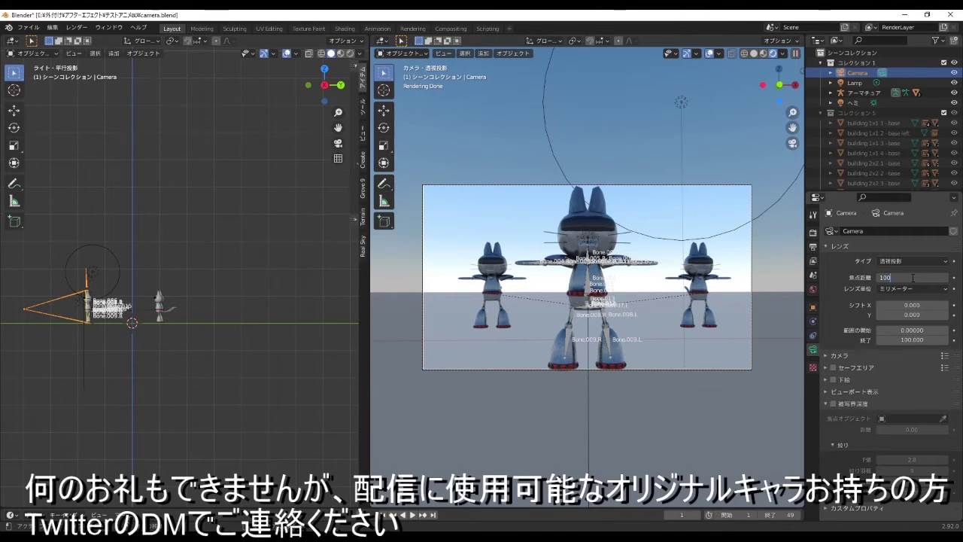
key(Return)
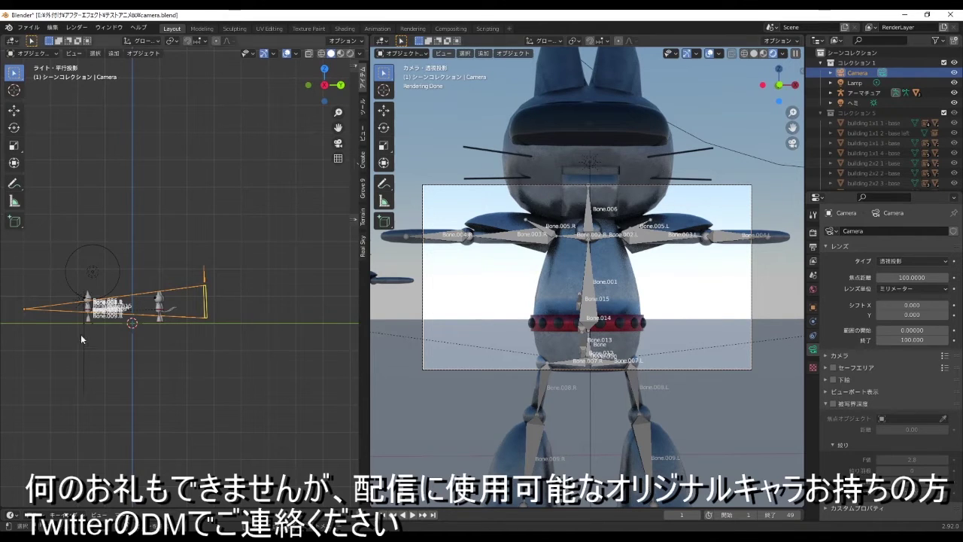
- Move the camera about 0.39 back along the global Y axis and tilt it slightly downward to fit the front cat in frame
scroll(186, 287, down, 1)
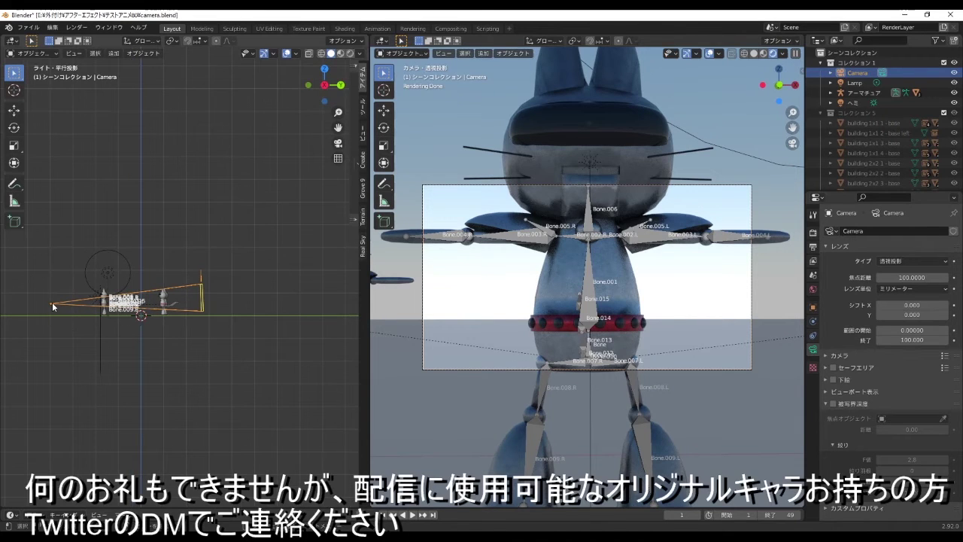
click(81, 316)
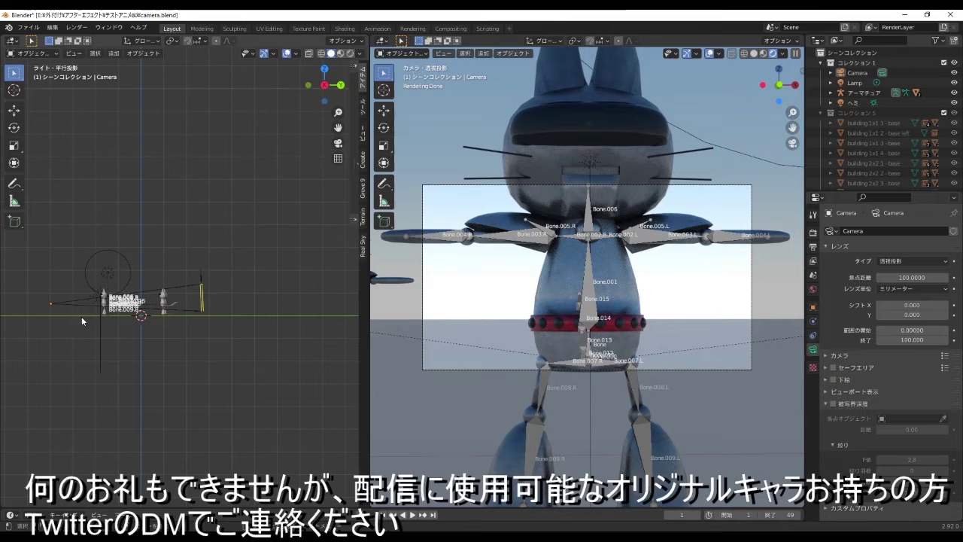
click(195, 288)
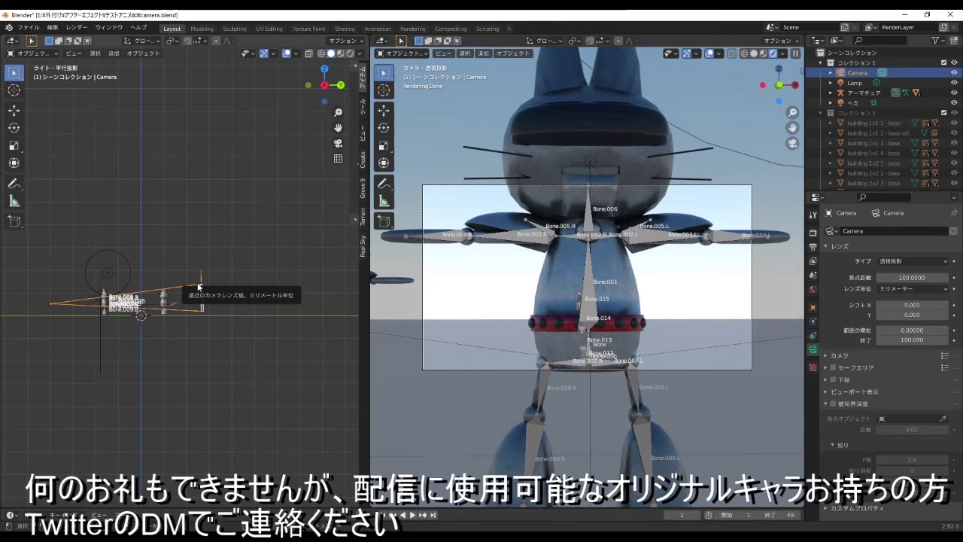
key(g)
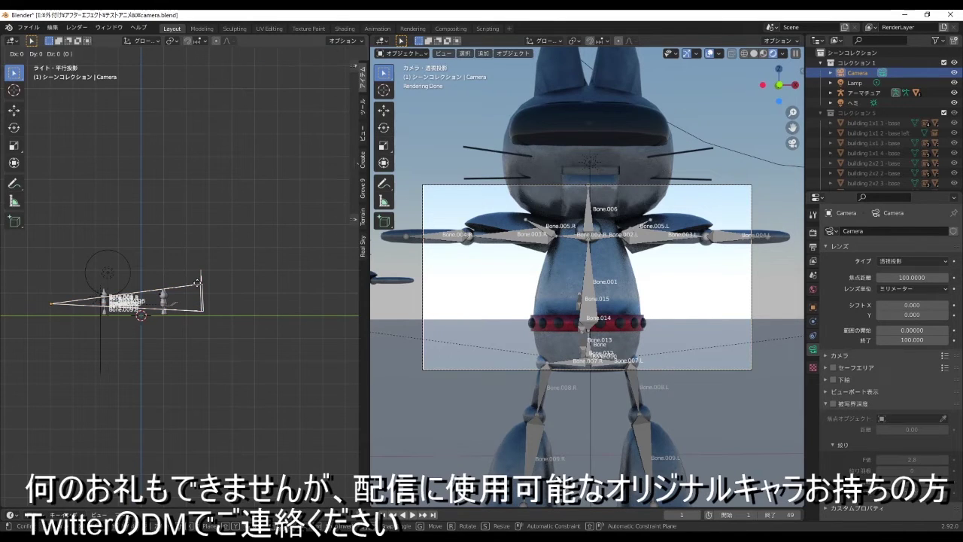
key(y)
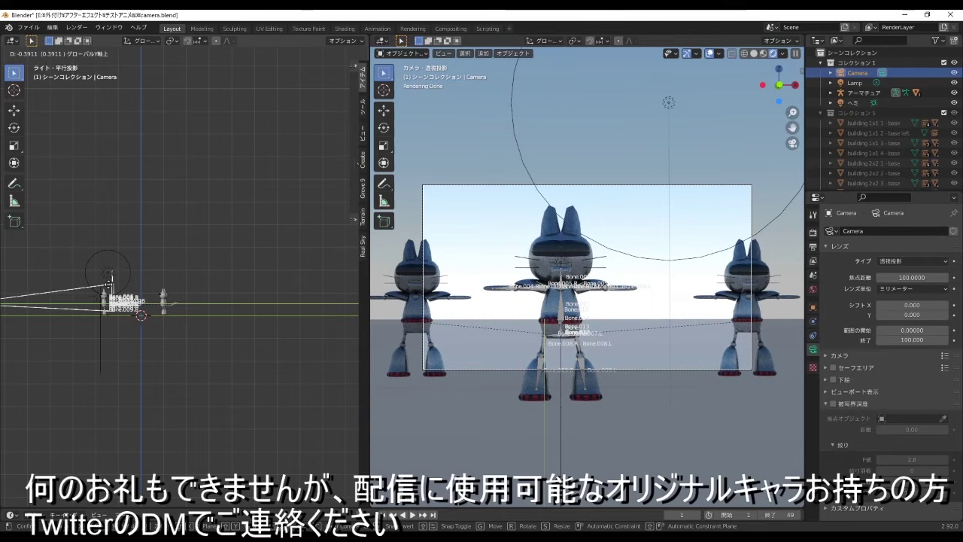
click(111, 287)
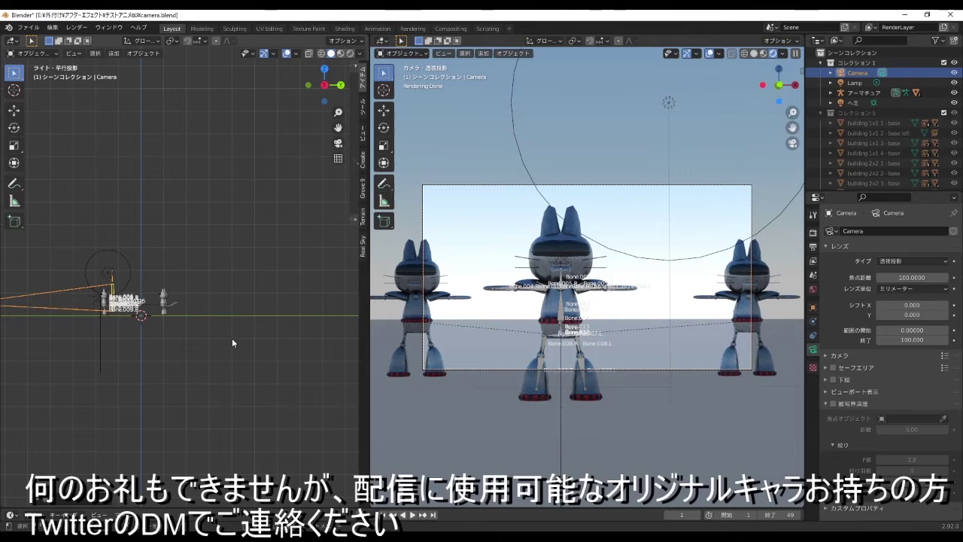
key(r)
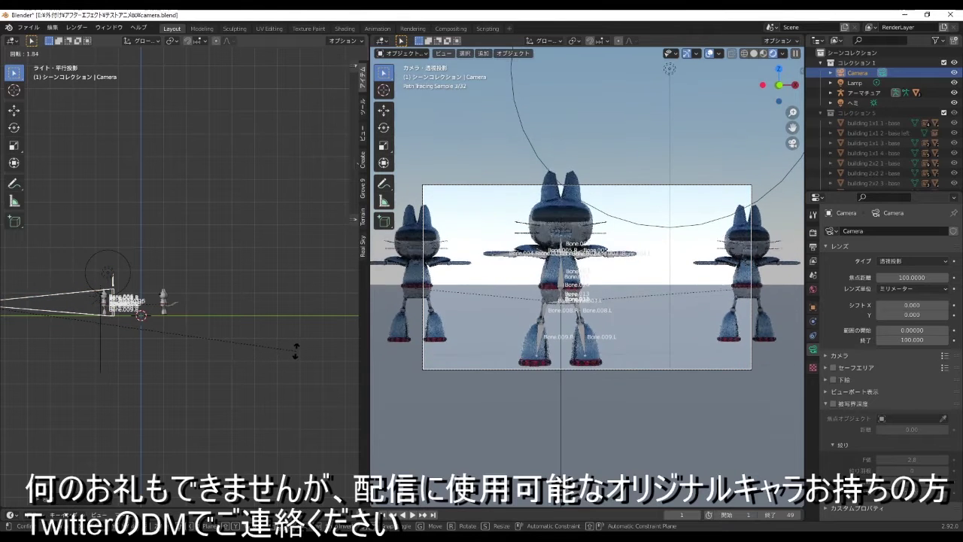
click(301, 364)
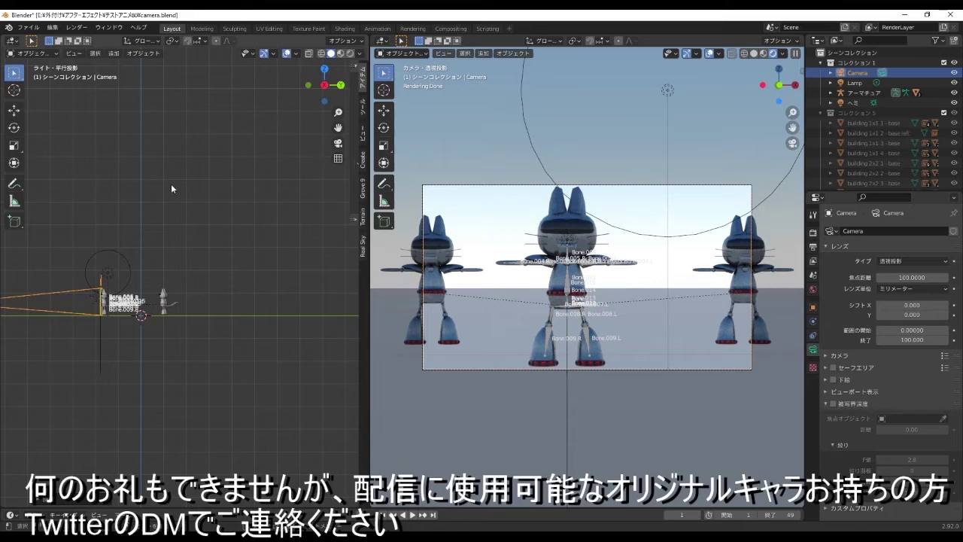
- Switch the side viewport to the top view and set the camera's focal length to 15 mm
key(KP_7)
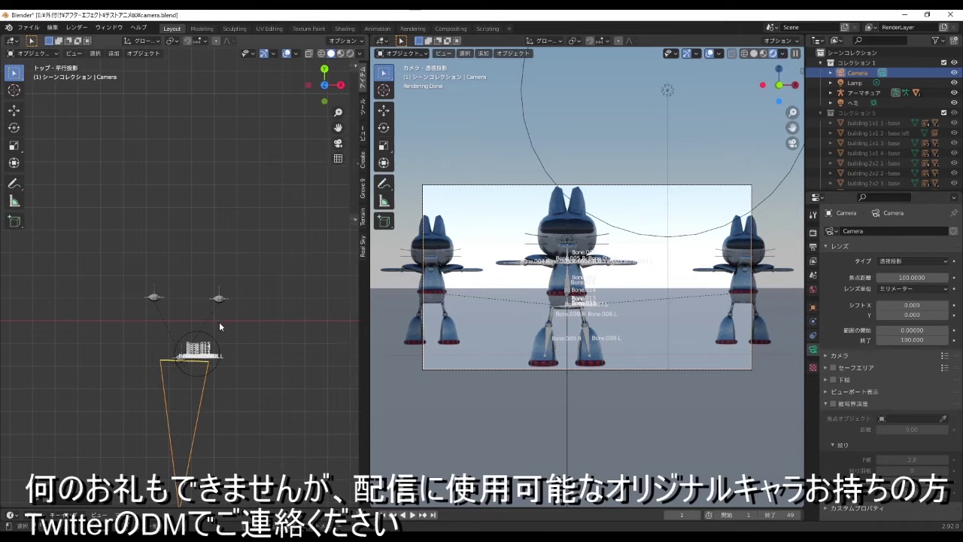
scroll(220, 323, up, 1)
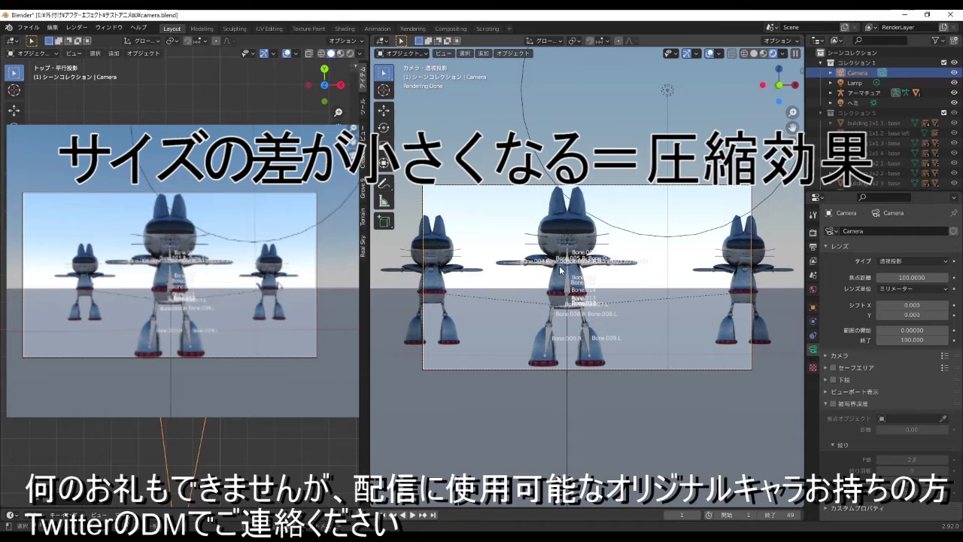
scroll(561, 270, down, 4)
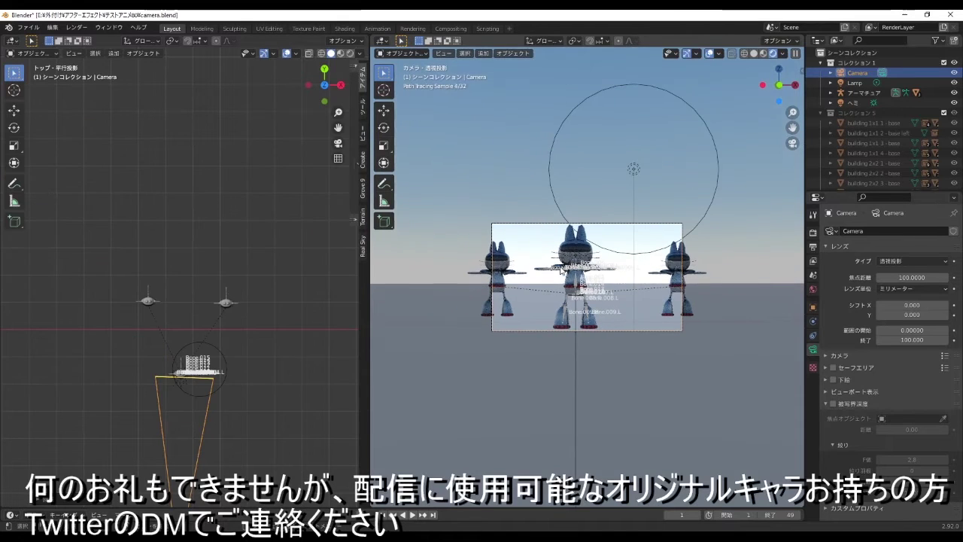
click(911, 279)
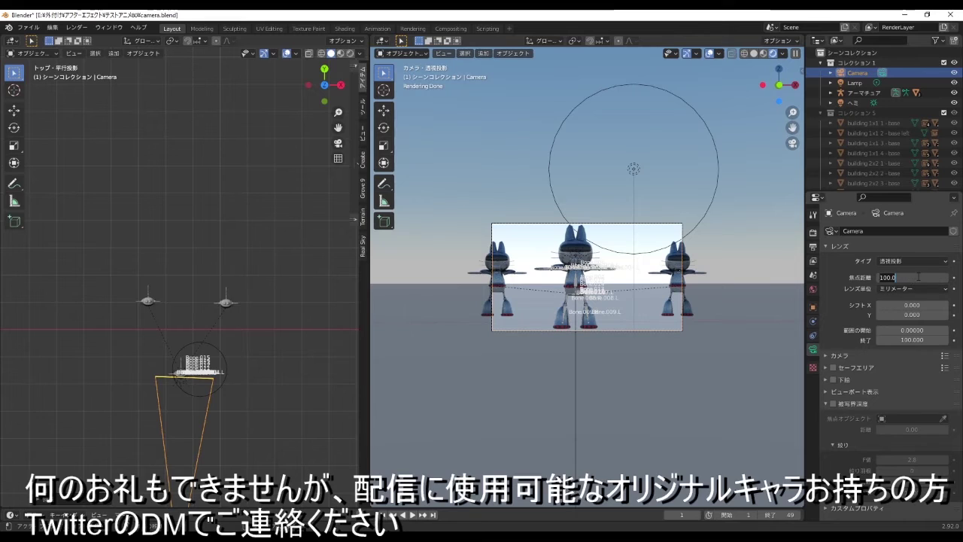
text(15)
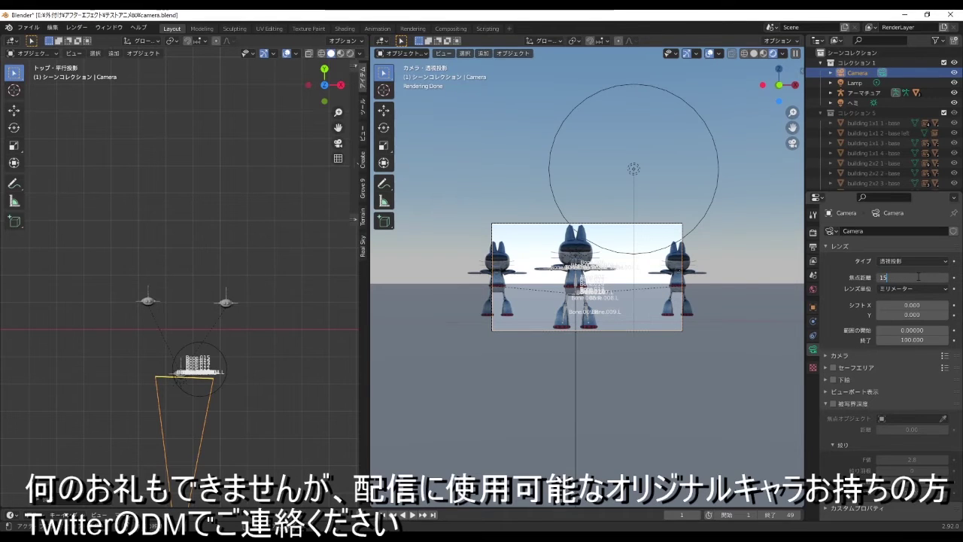
key(Return)
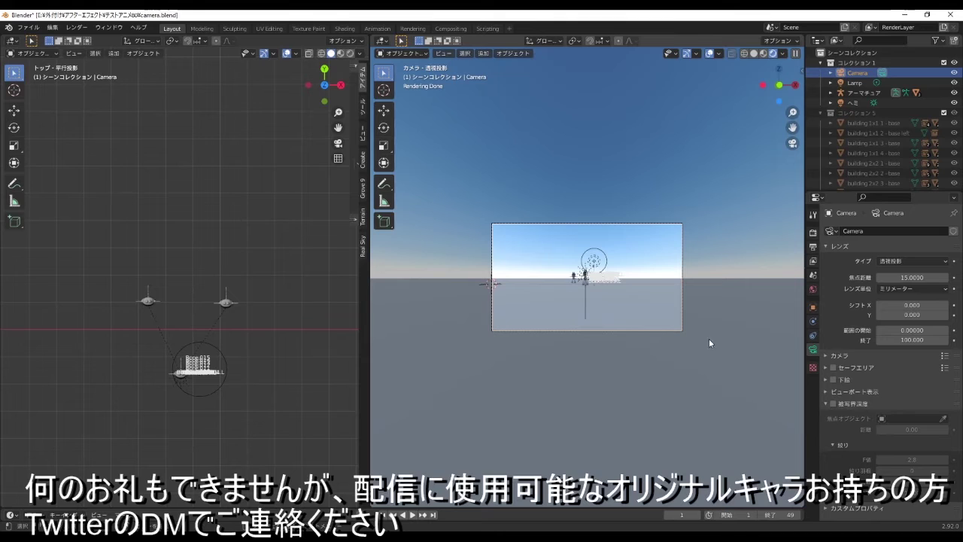
- In the right side view, move the camera about 0.58 forward along the global Y axis and tilt it slightly upward to frame the front cat
key(KP_3)
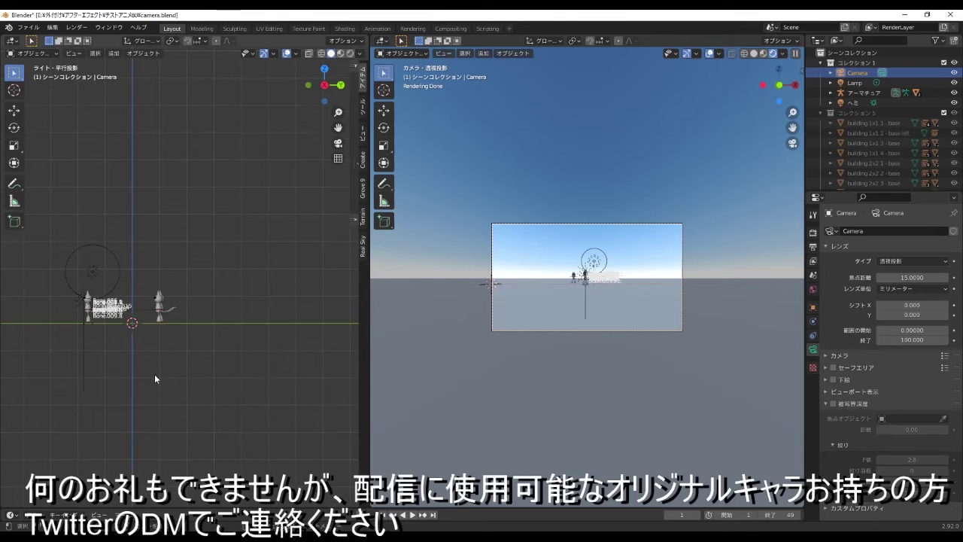
scroll(160, 379, down, 3)
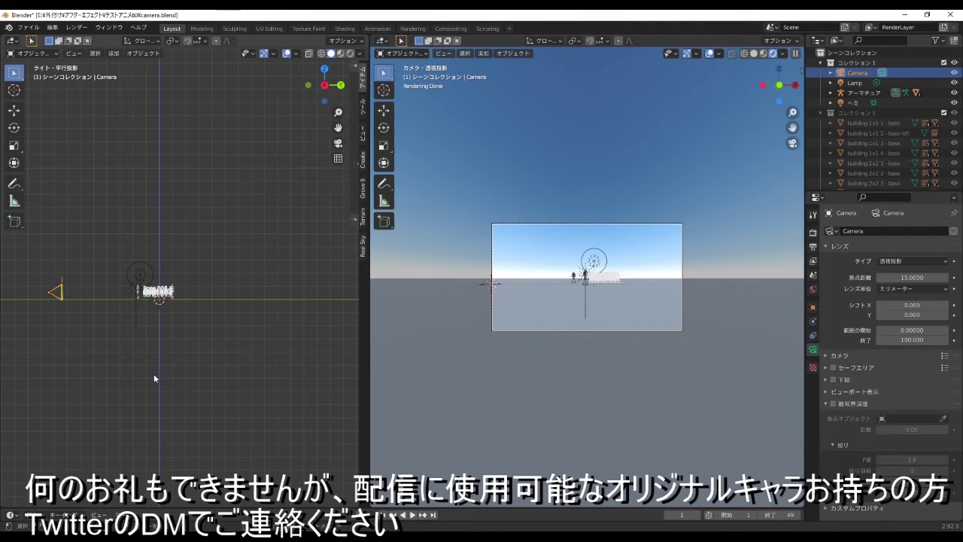
key(g)
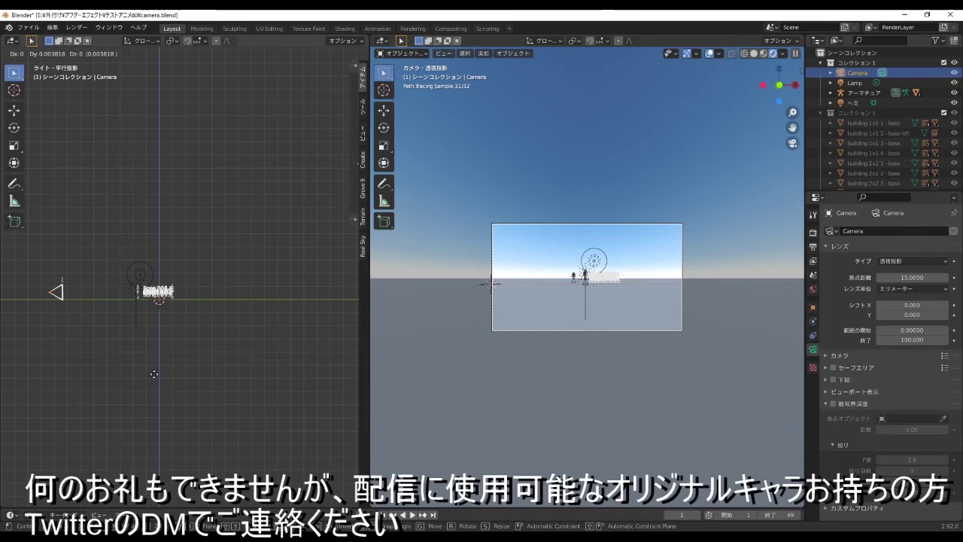
key(y)
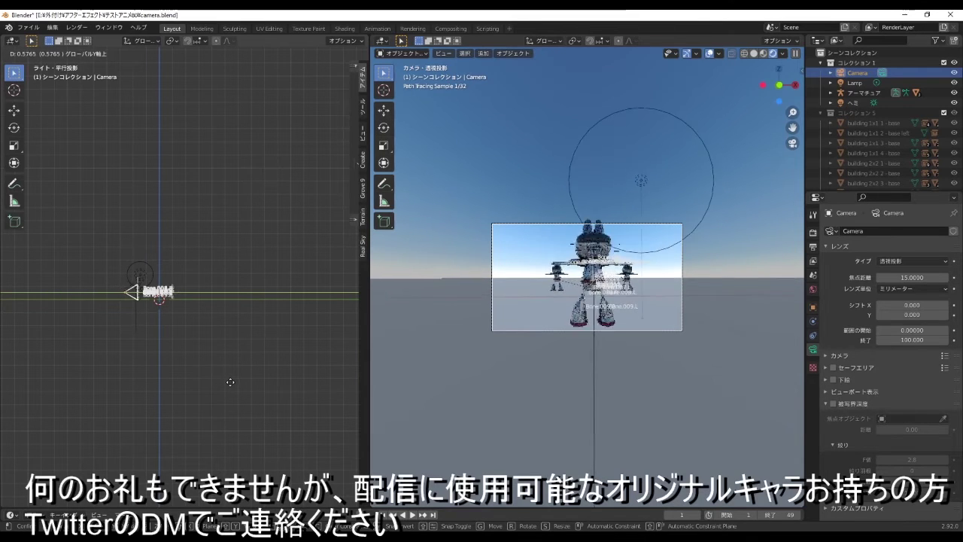
click(225, 345)
key(r)
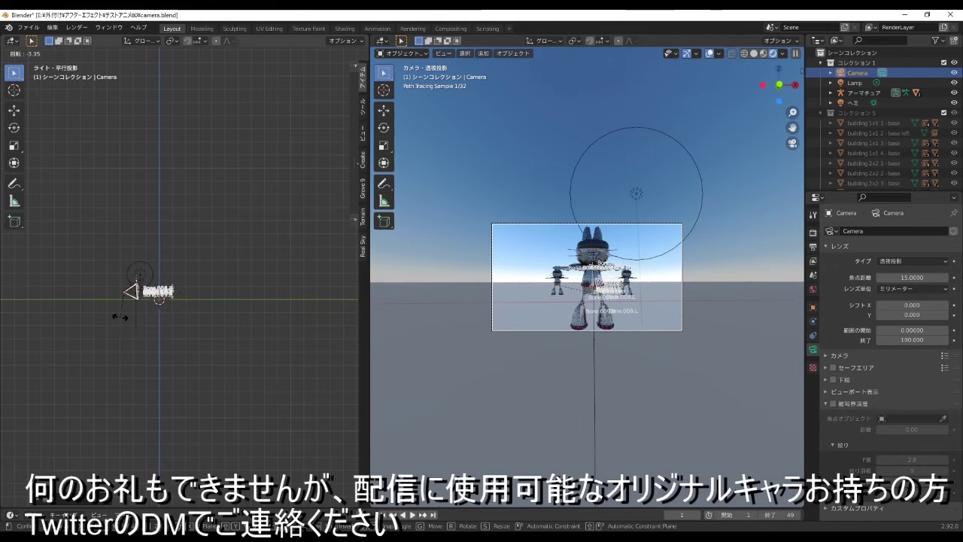
click(121, 316)
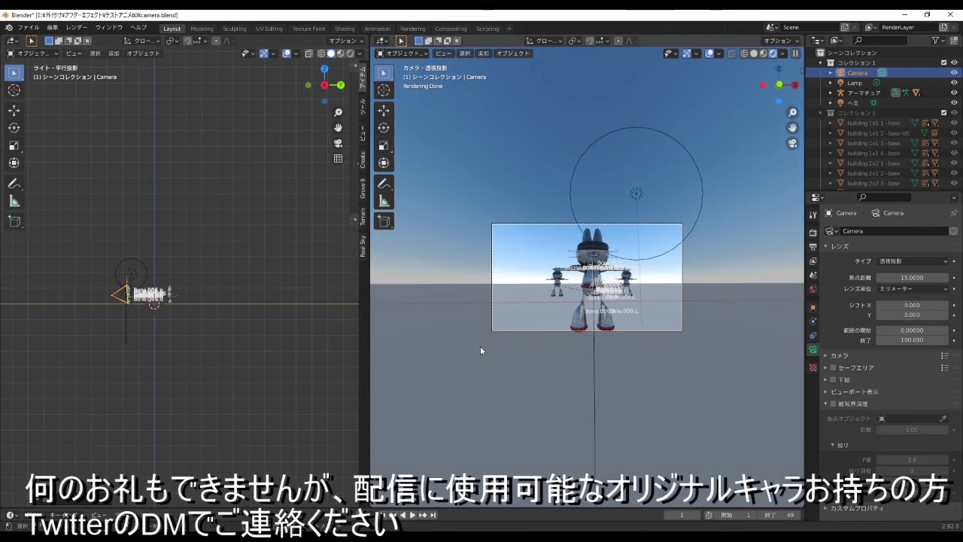
- Adjust the camera's tilt at the 100 mm focal length so the front cat fits in the frame from ears to feet
scroll(607, 295, up, 3)
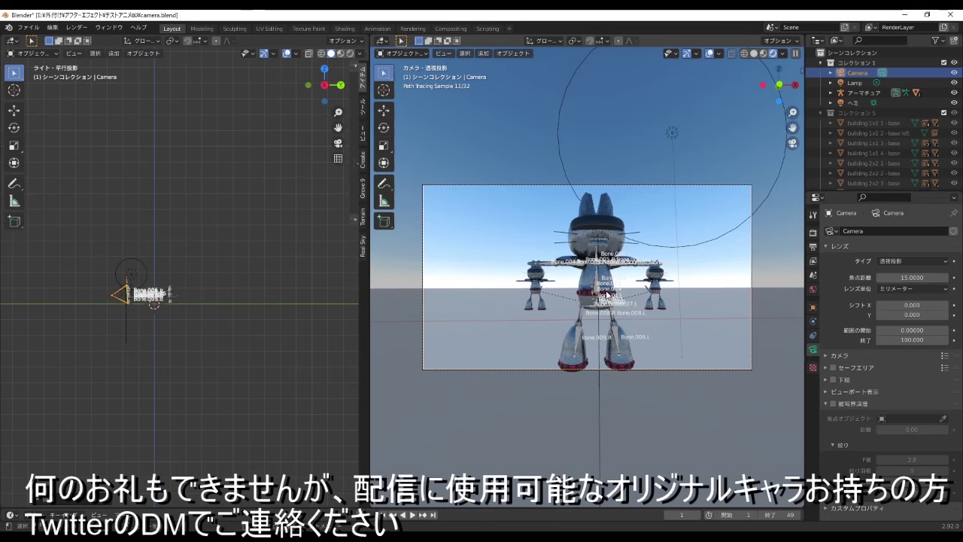
scroll(607, 295, up, 1)
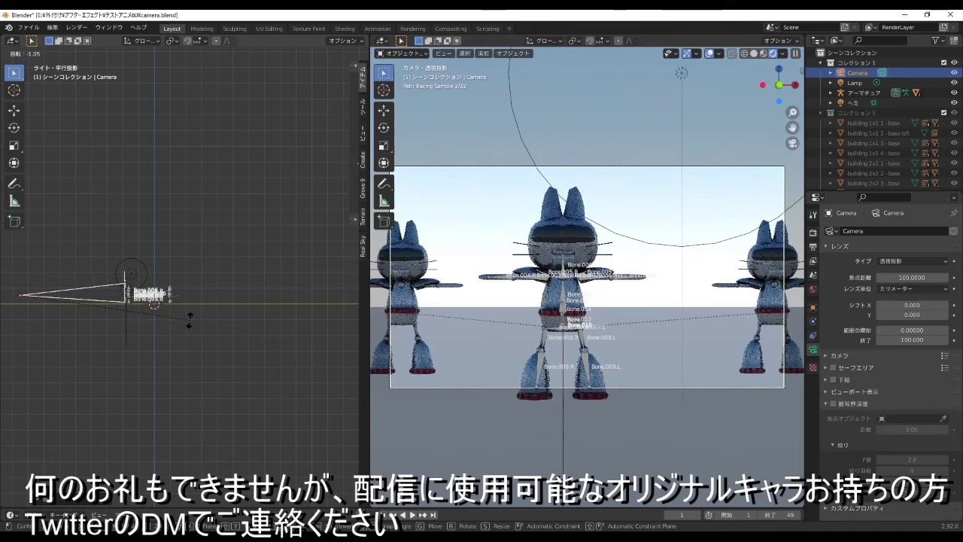
key(r)
click(189, 321)
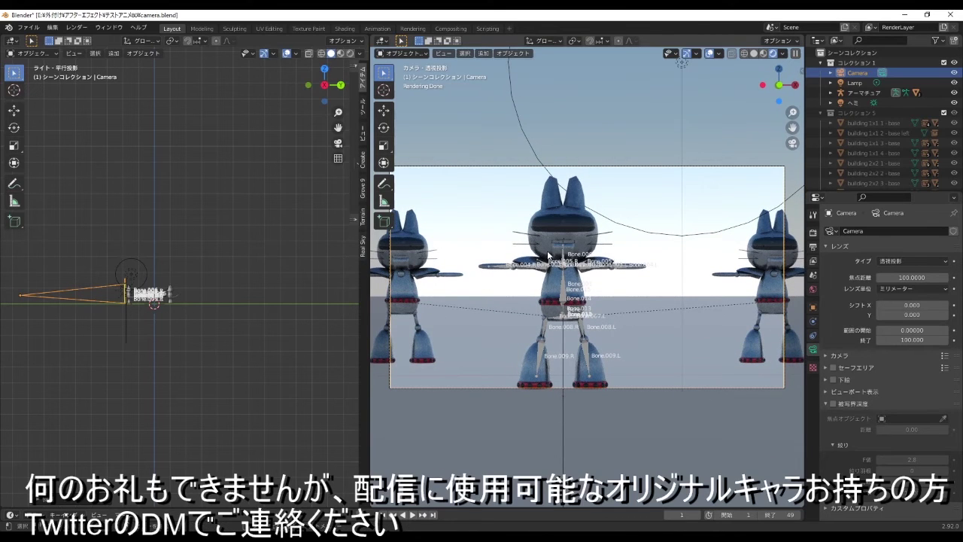